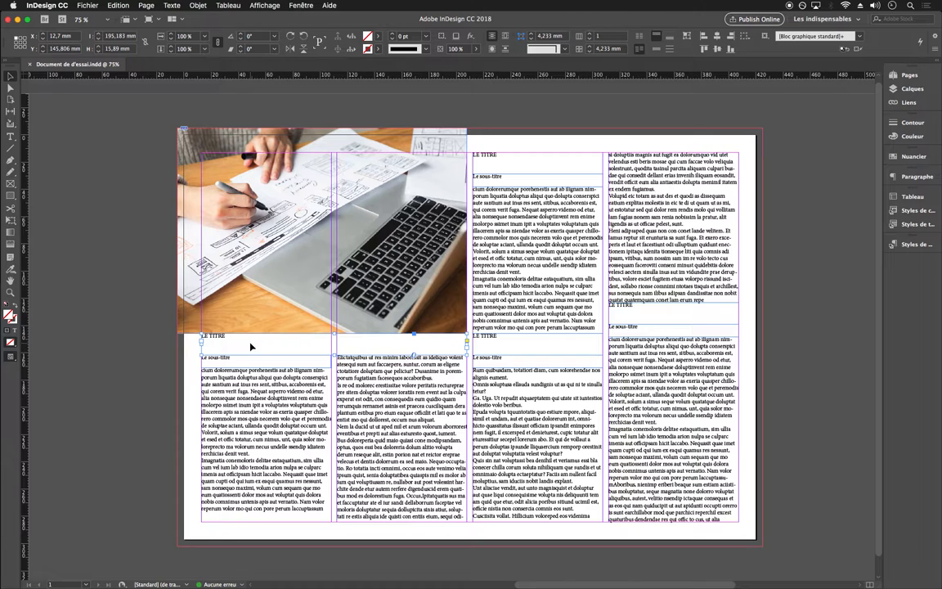
# Bring up the document's paragraph styles list (Styles de paragraphe)
pyautogui.click(301, 5)
pyautogui.moveTo(442, 211)
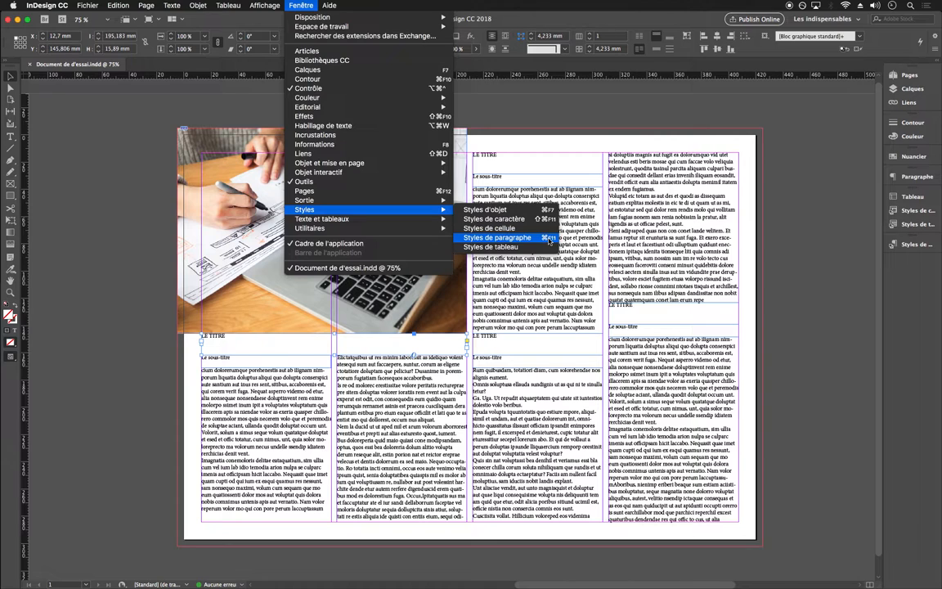
pyautogui.click(548, 238)
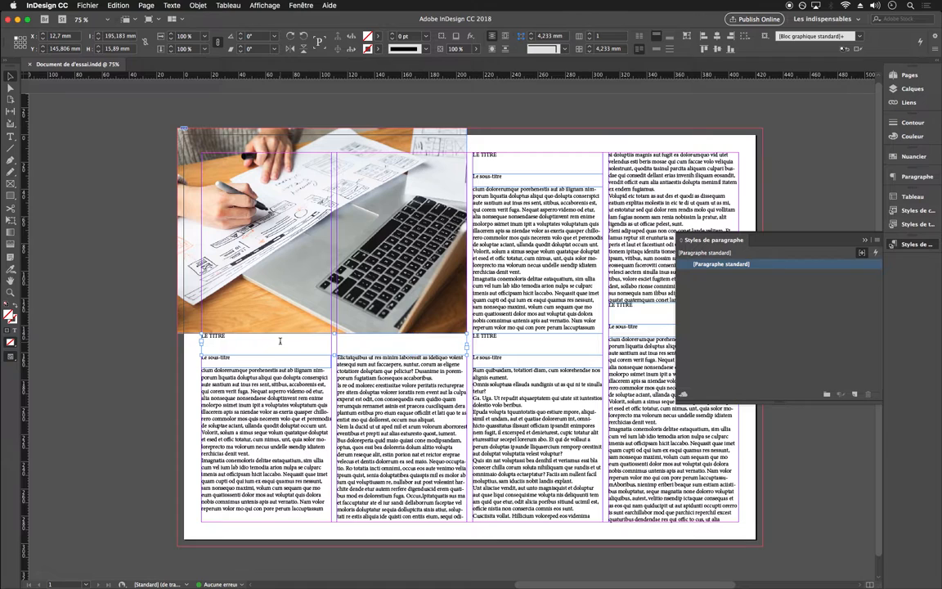
# Format the "LE TITRE" text below the photo in Barlow Condensed Black at 24 pt
pyautogui.doubleClick(239, 333)
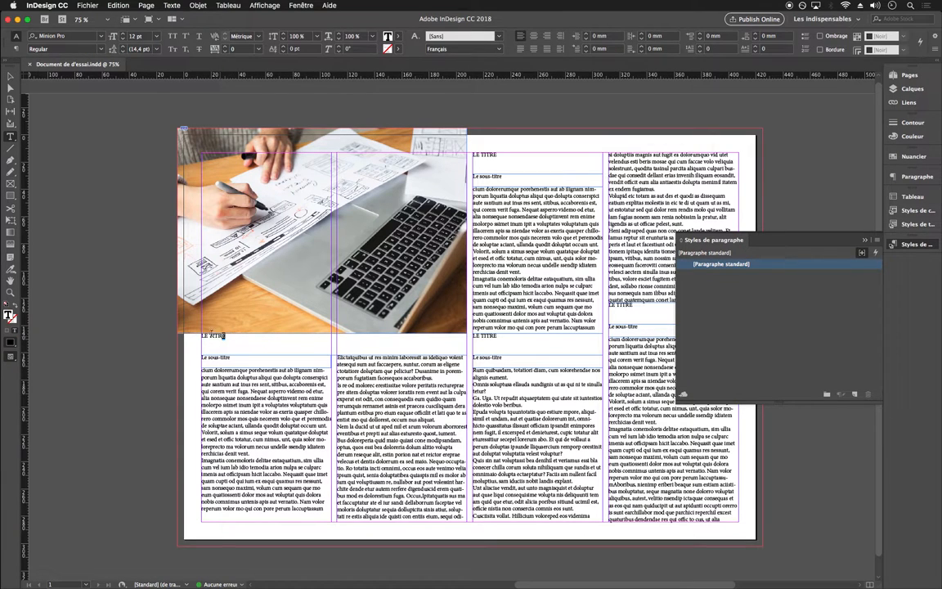
pyautogui.tripleClick(221, 336)
pyautogui.click(75, 38)
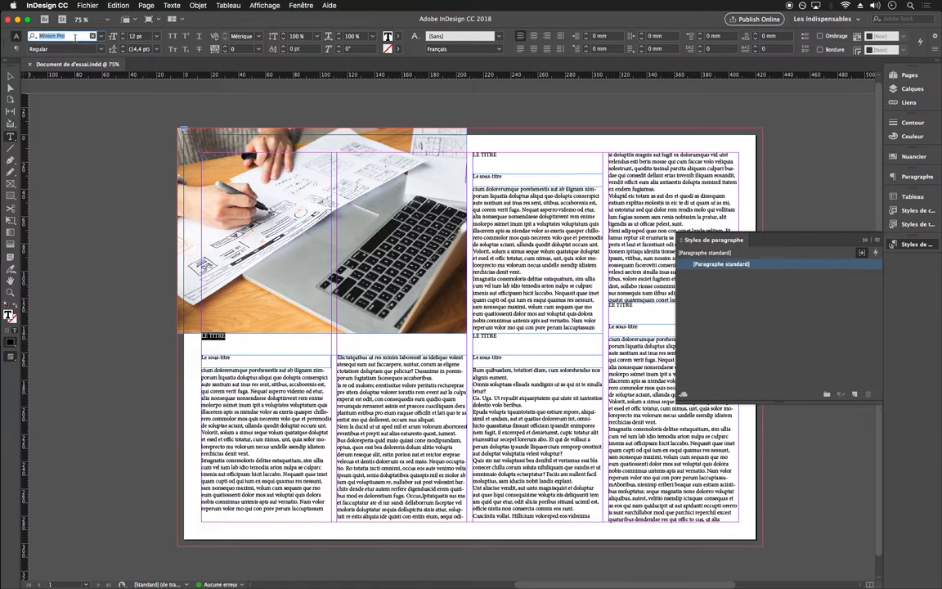
pyautogui.write('barlo')
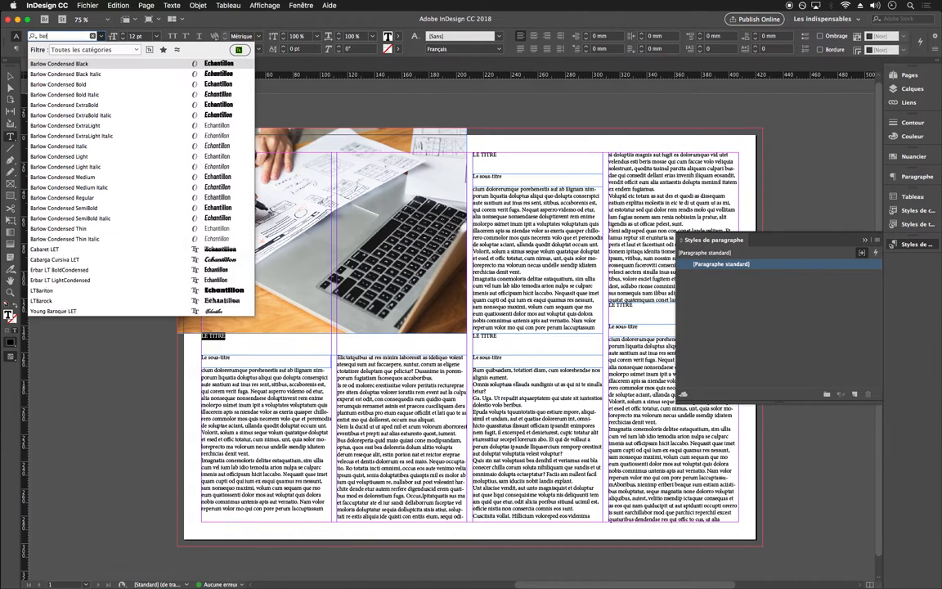
pyautogui.click(136, 64)
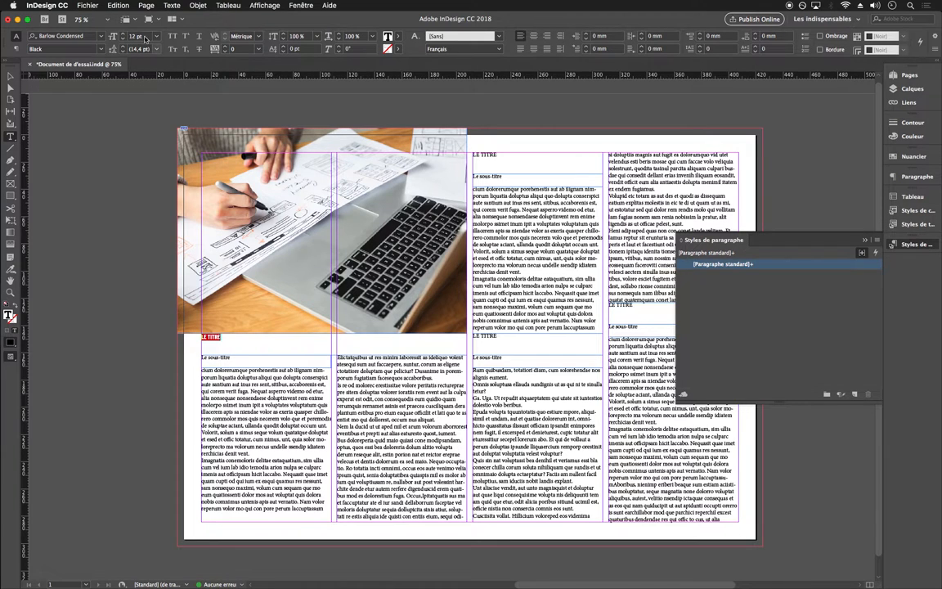
pyautogui.click(135, 36)
pyautogui.write('24')
pyautogui.press('Return')
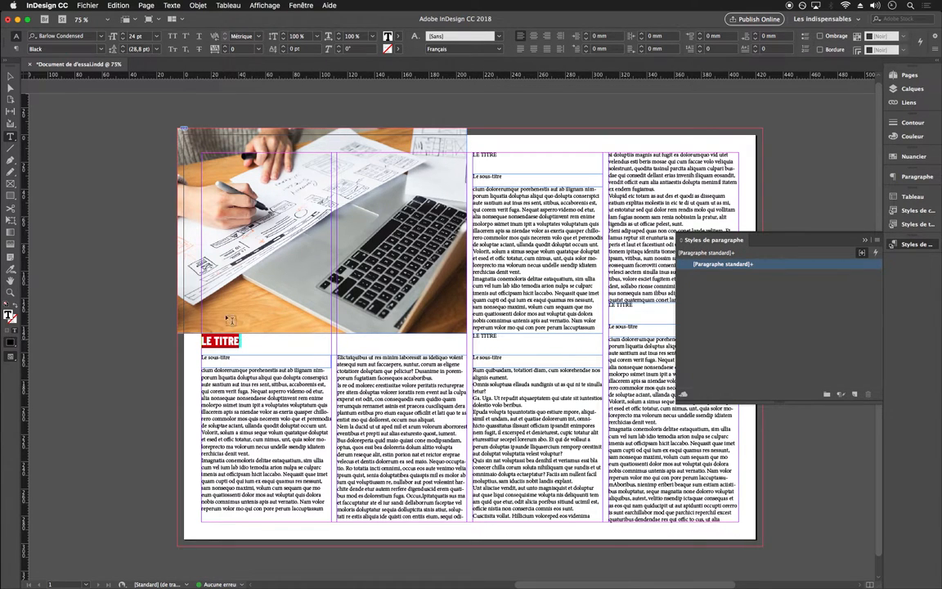
pyautogui.press('Escape')
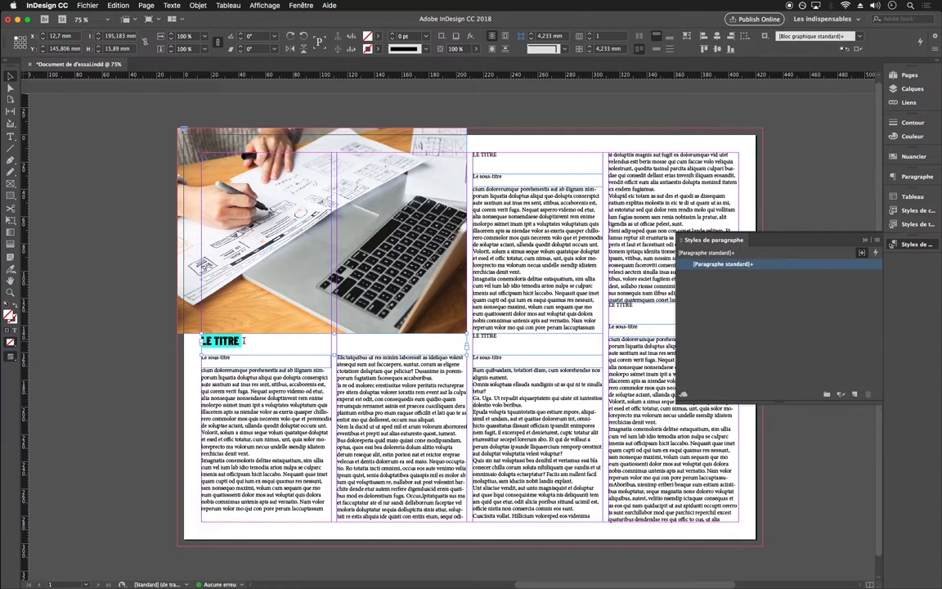
# Create a paragraph style from the formatted title, apply it to that title and name it "Mes titres"
pyautogui.doubleClick(239, 344)
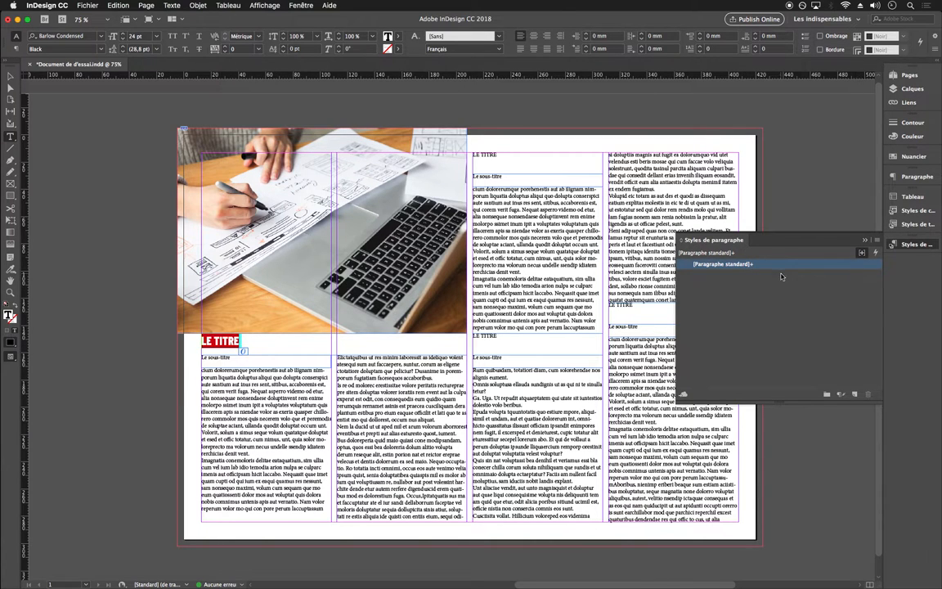
pyautogui.click(854, 395)
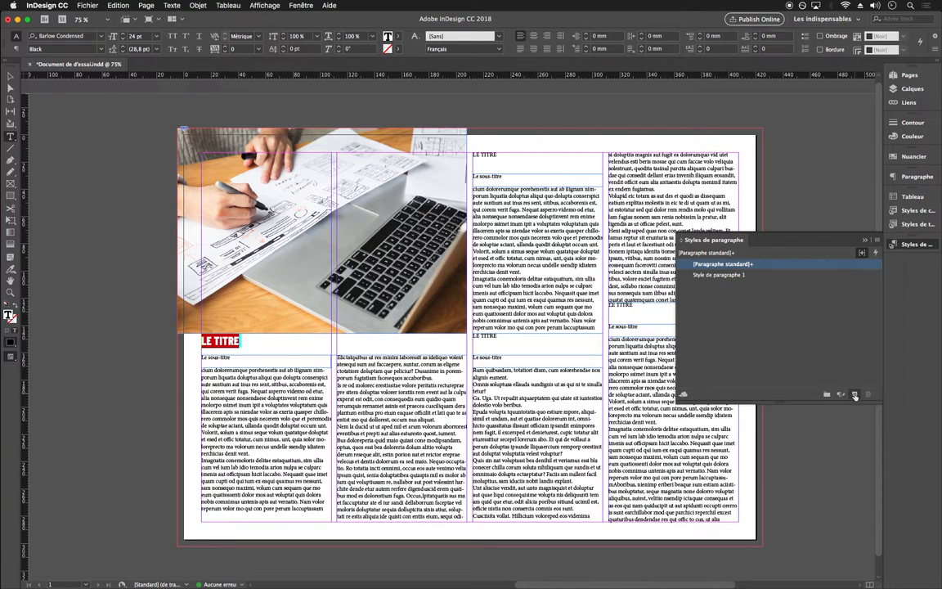
pyautogui.click(727, 276)
pyautogui.click(727, 277)
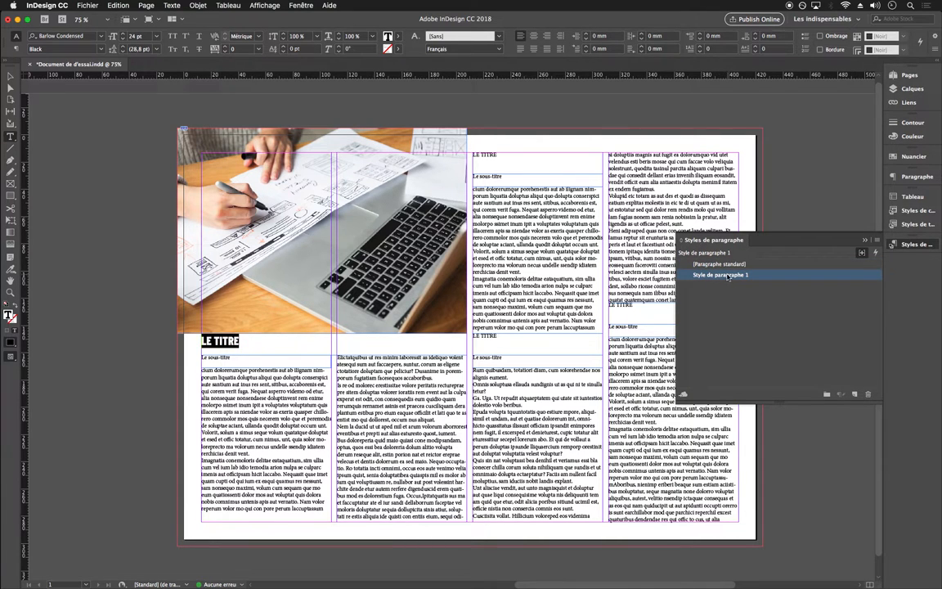
pyautogui.click(724, 276)
pyautogui.press('super+a')
pyautogui.write('Mes titres')
pyautogui.click(744, 295)
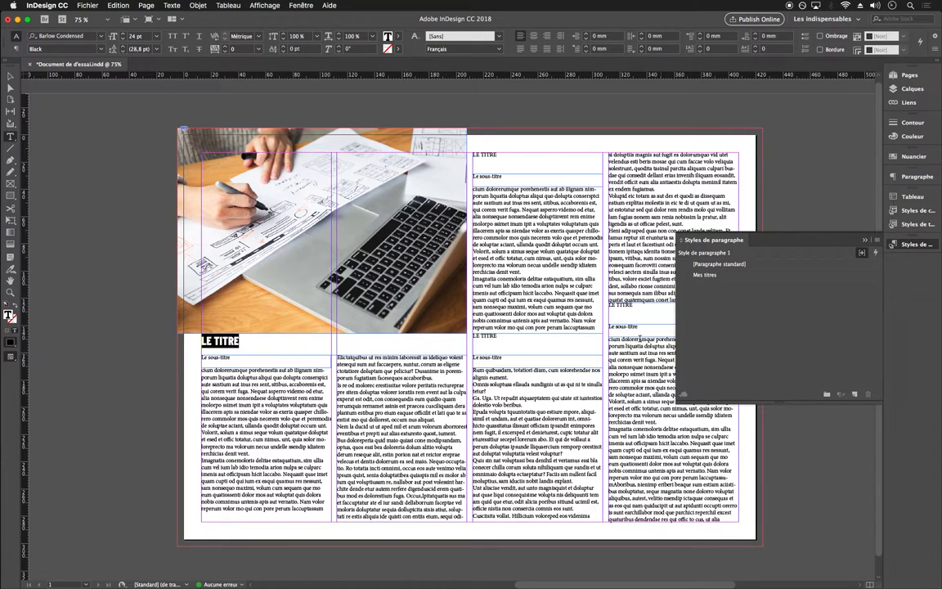
# Apply the "Mes titres" paragraph style to the three other "LE TITRE" frames on the page
pyautogui.click(11, 74)
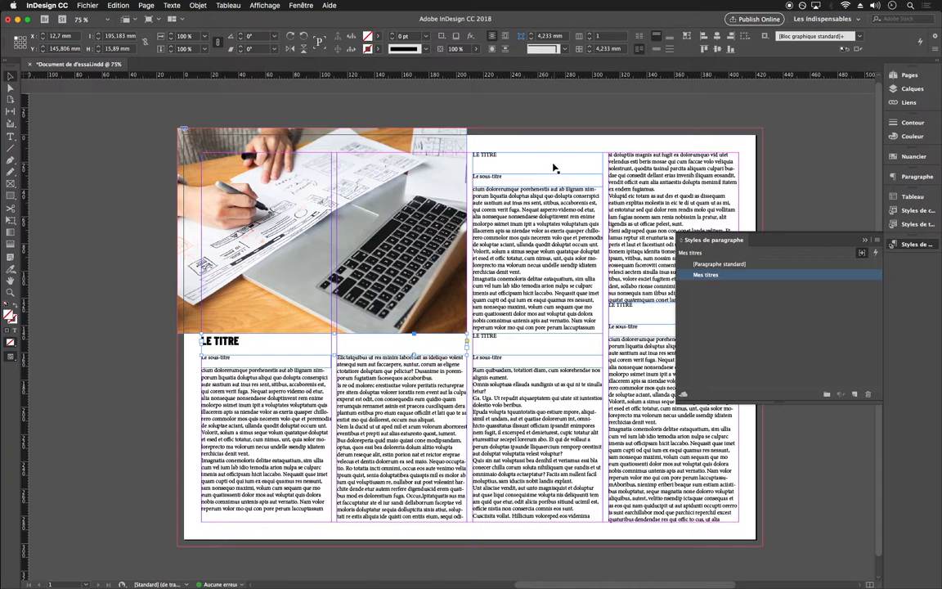
pyautogui.click(552, 168)
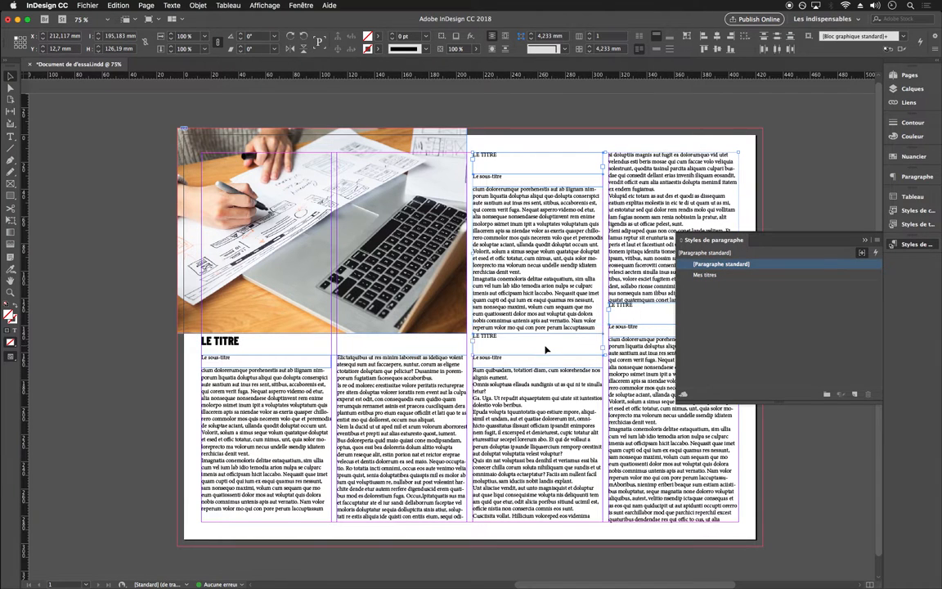
pyautogui.click(723, 276)
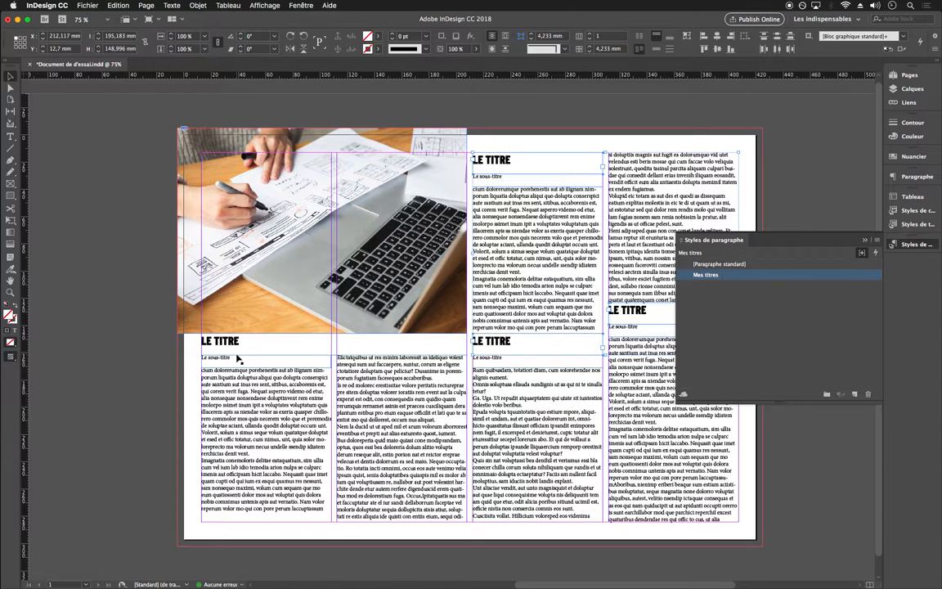
# Set the font of the "Le sous-titre" text below the photo to Barlow Condensed ExtraLight Italic
pyautogui.doubleClick(236, 358)
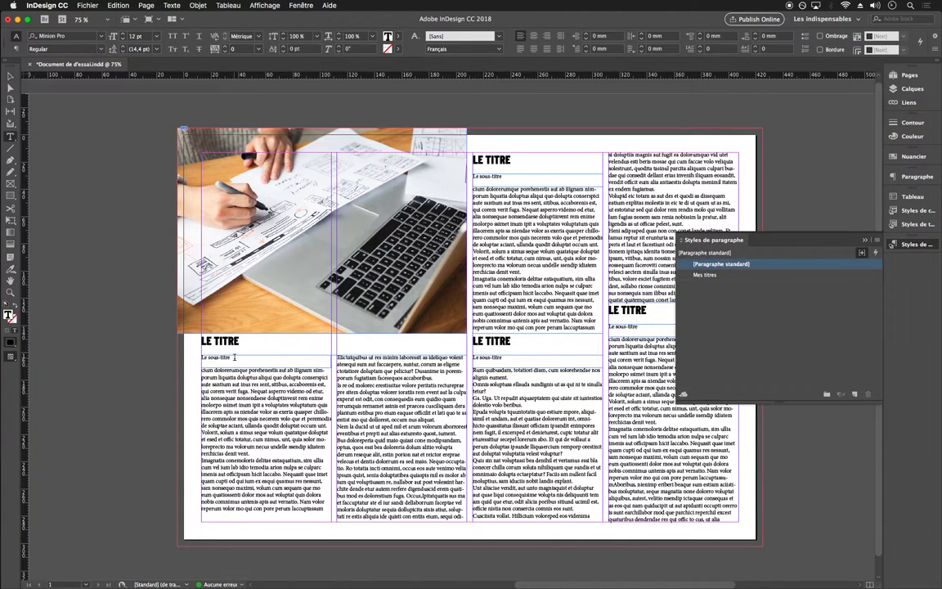
pyautogui.tripleClick(235, 358)
pyautogui.click(79, 36)
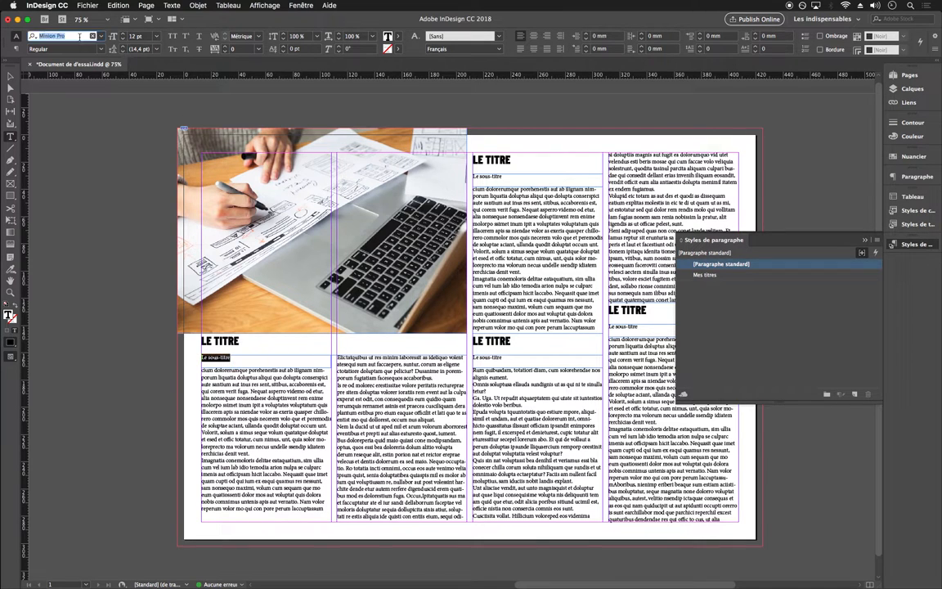
pyautogui.write('Bar')
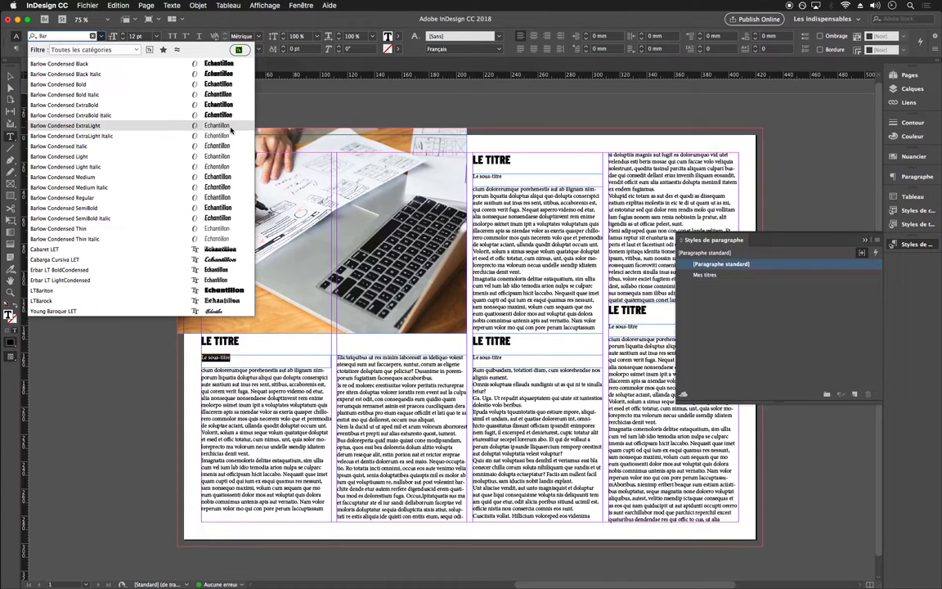
pyautogui.click(106, 137)
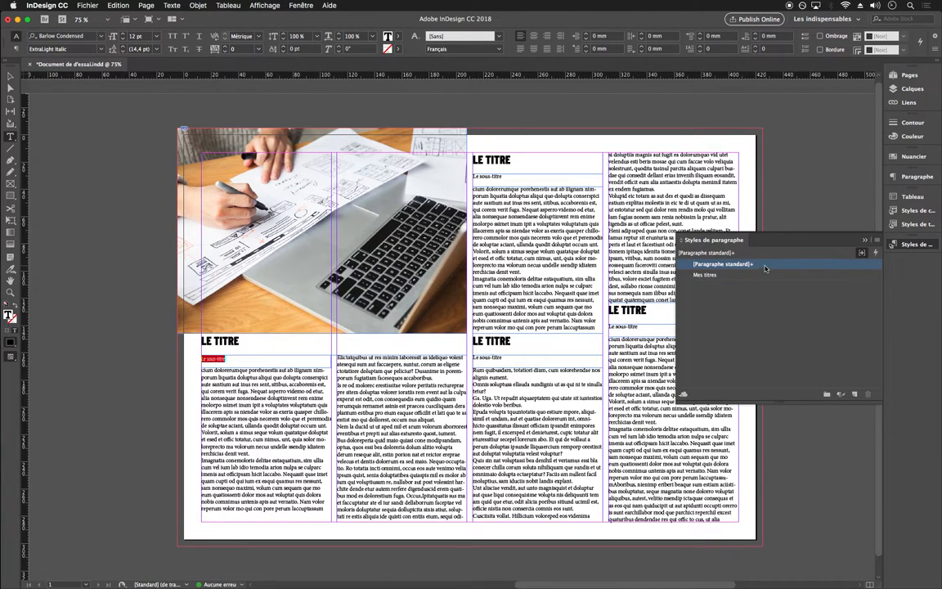
# Create a paragraph style from the formatted subtitle, apply it to that subtitle and name it "Mes sous-titres"
pyautogui.click(854, 394)
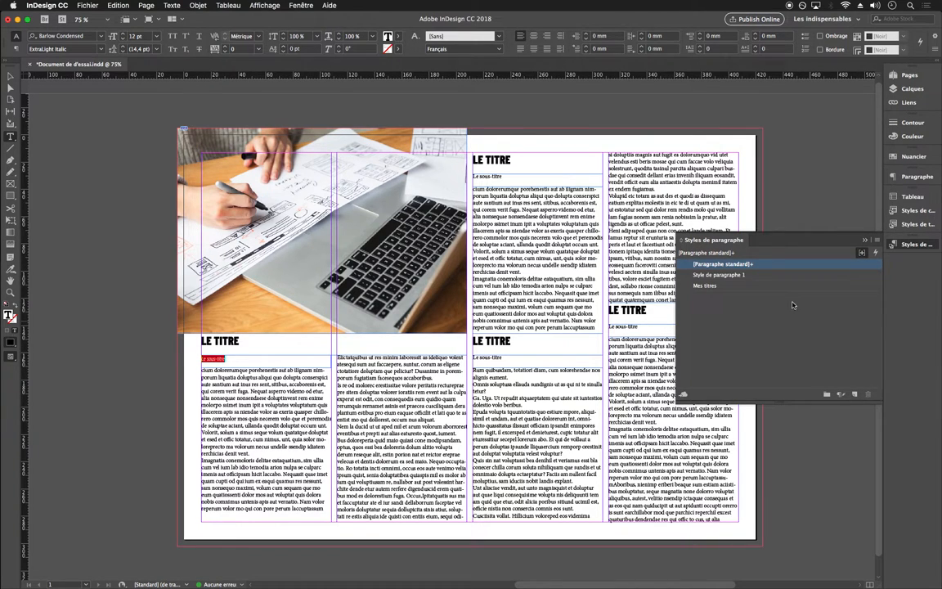
pyautogui.doubleClick(736, 274)
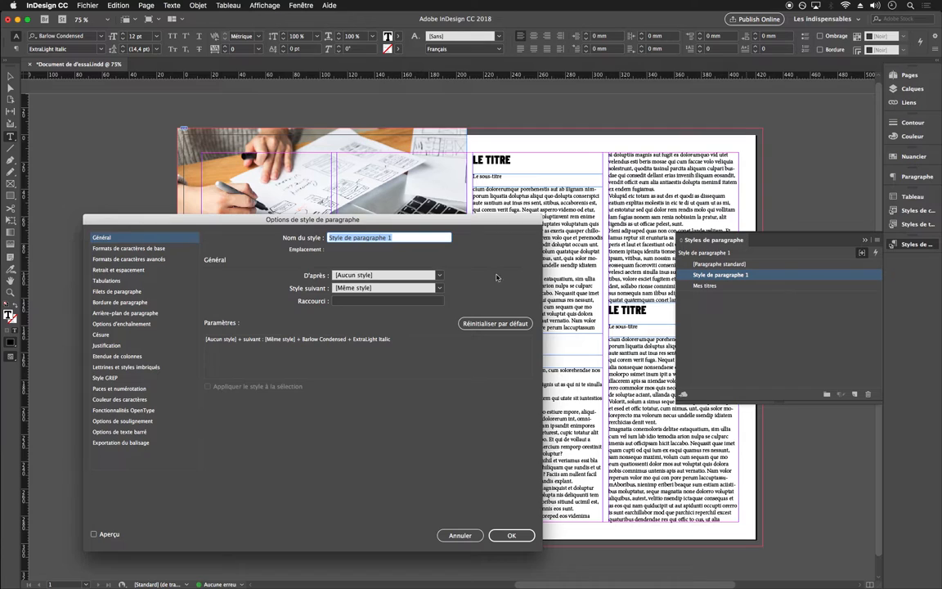
pyautogui.write('Mes sous')
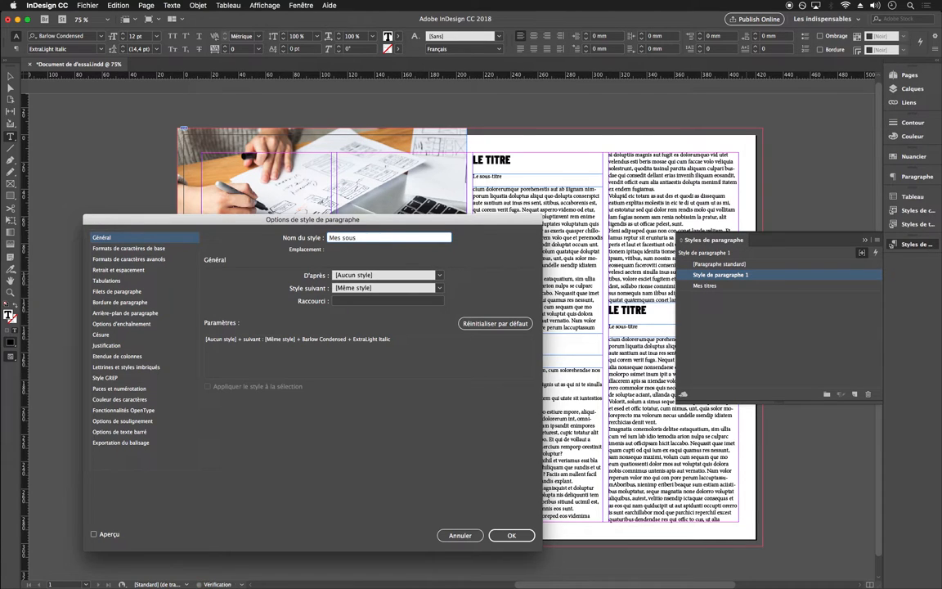
pyautogui.write('-titres')
pyautogui.click(515, 536)
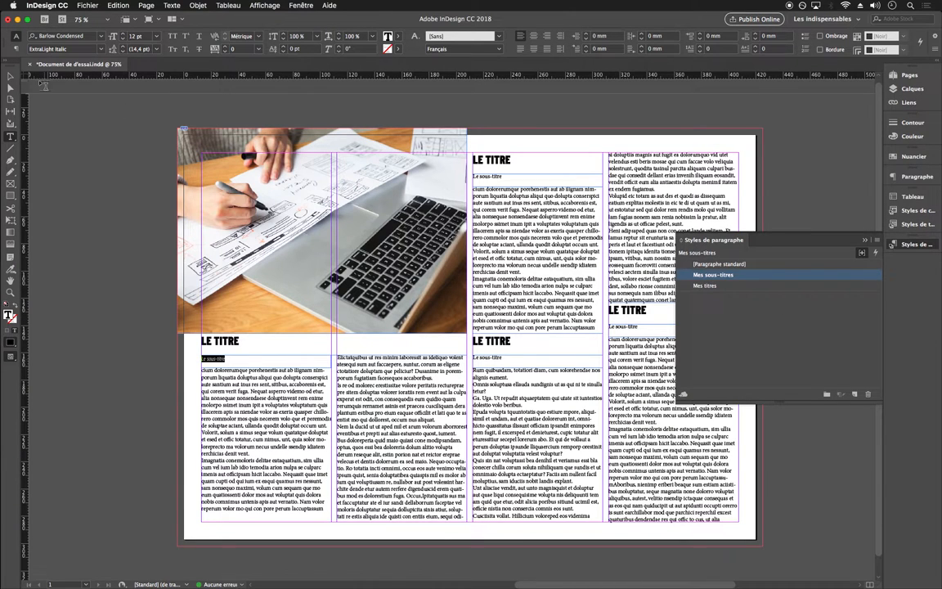
# Apply the "Mes sous-titres" paragraph style to the three other subtitle frames
pyautogui.press('Escape')
pyautogui.keyDown('shift'); pyautogui.click(517, 360); pyautogui.keyUp('shift')
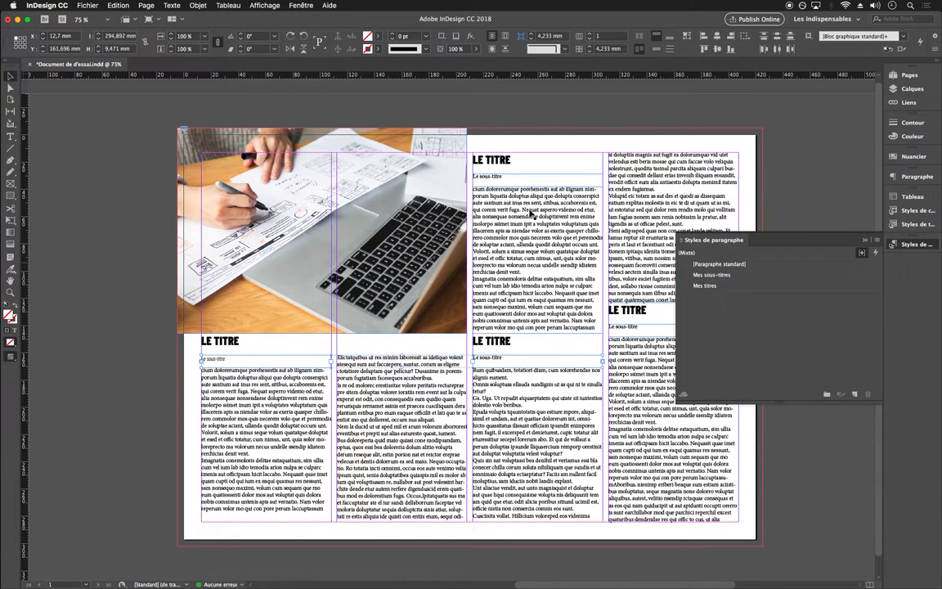
pyautogui.keyDown('shift'); pyautogui.click(490, 176); pyautogui.keyUp('shift')
pyautogui.keyDown('shift'); pyautogui.click(625, 327); pyautogui.keyUp('shift')
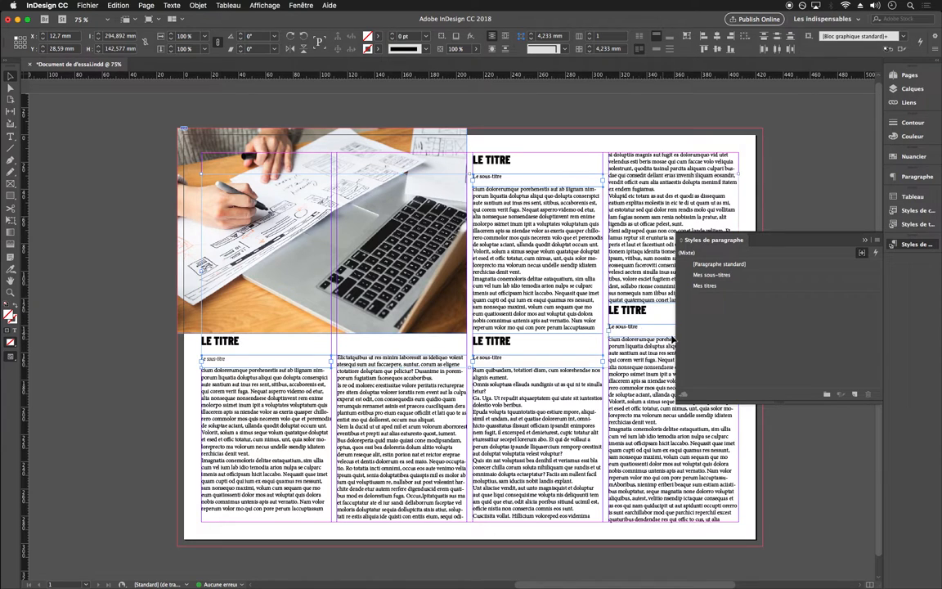
pyautogui.click(716, 274)
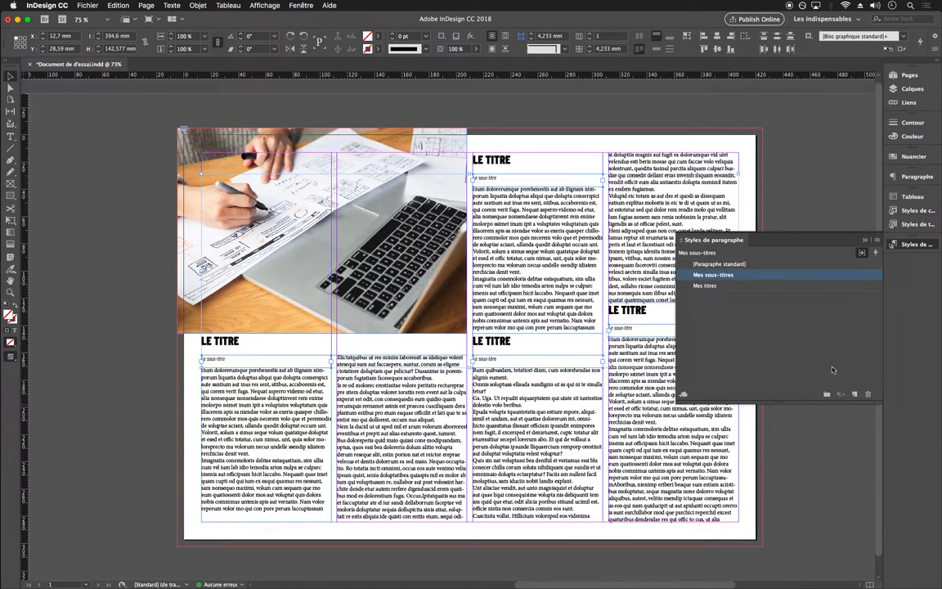
# Set the whole body text of the article below the photo to Barlow Condensed Thin
pyautogui.click(245, 434)
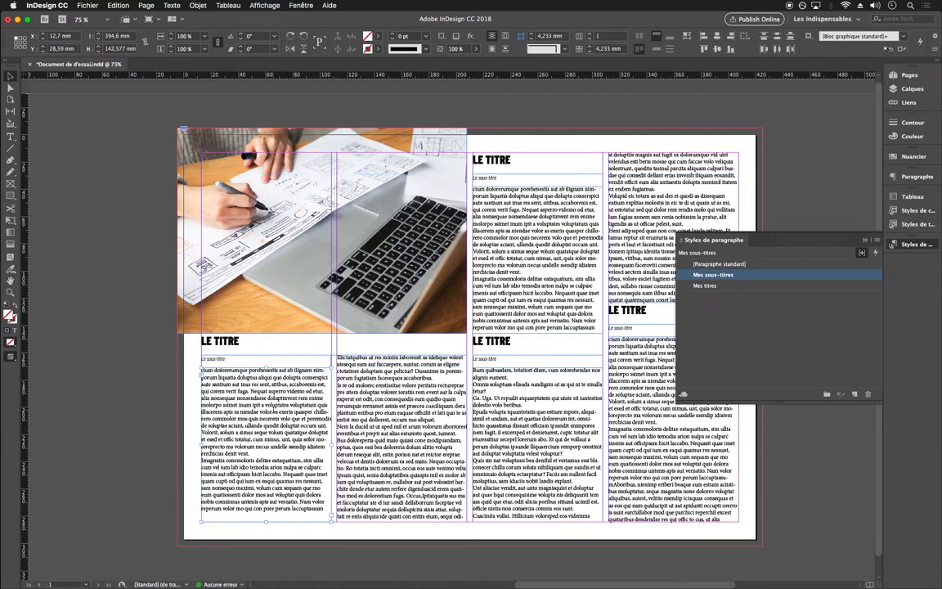
pyautogui.doubleClick(282, 412)
pyautogui.press('super+a')
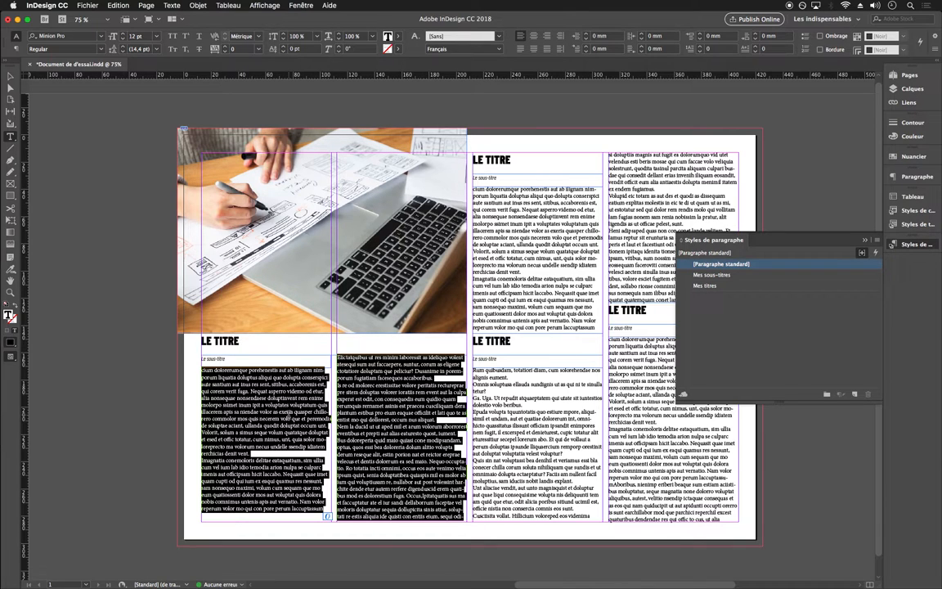
pyautogui.click(78, 36)
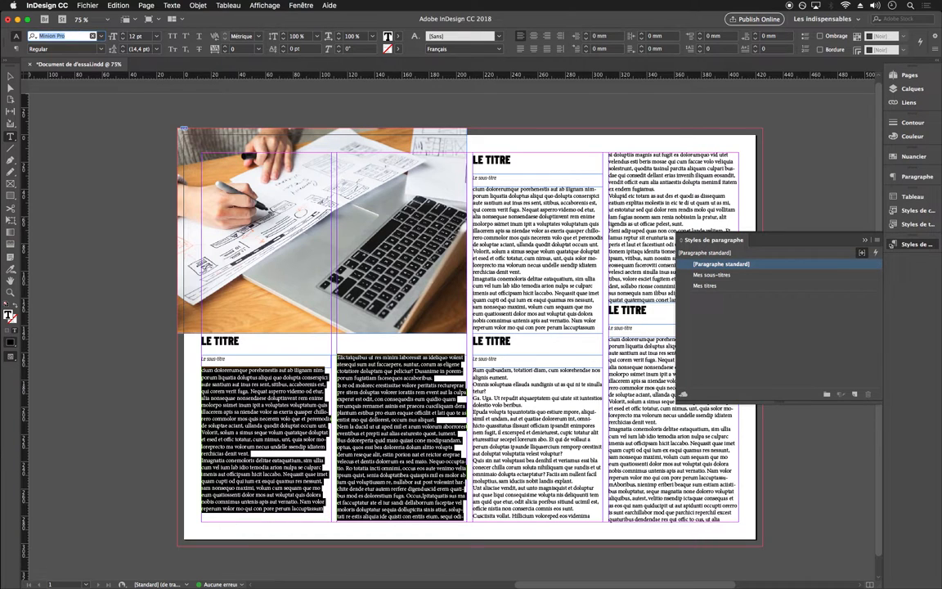
pyautogui.write('barlo')
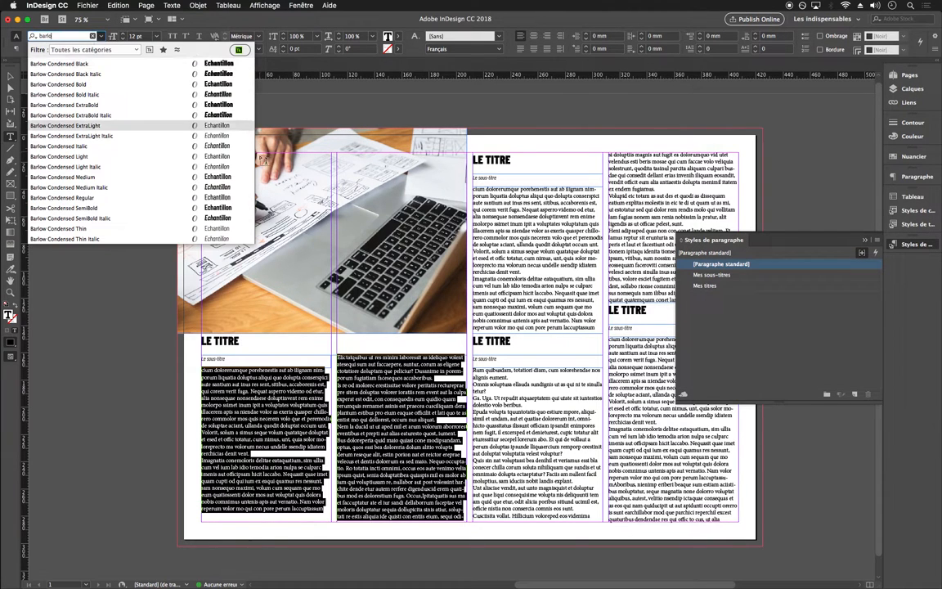
pyautogui.click(225, 229)
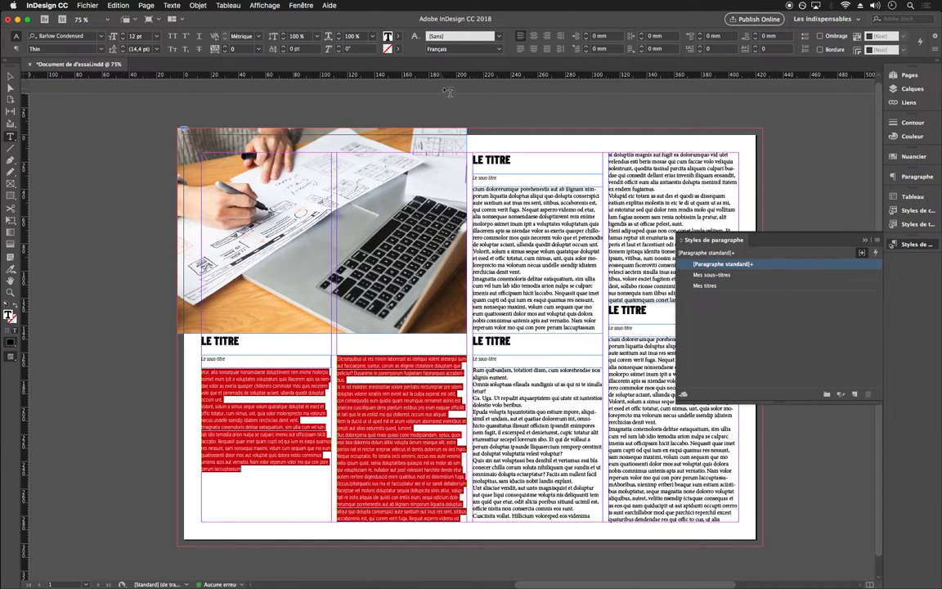
# Justify all lines of the selected body text and turn off its hyphenation (Césure)
pyautogui.click(547, 50)
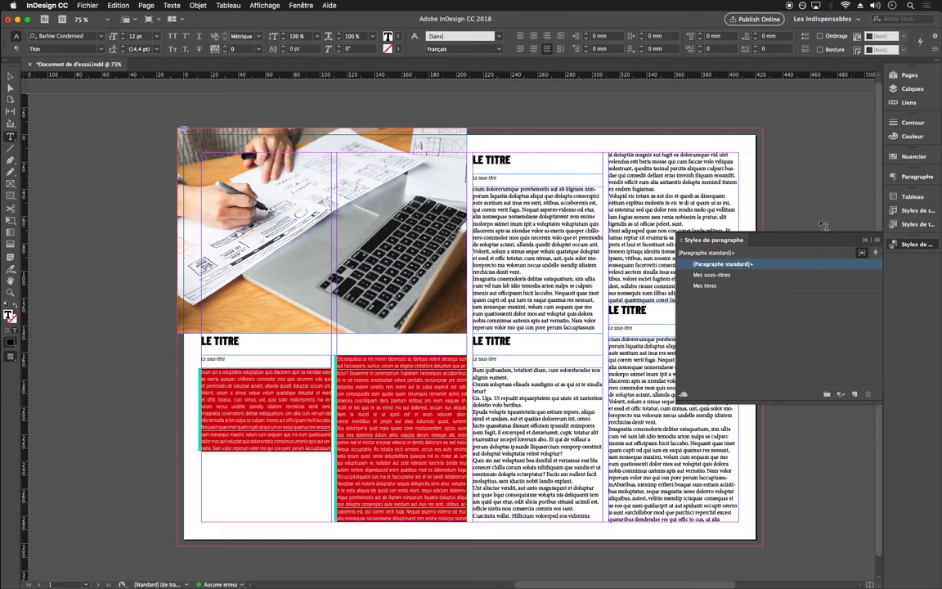
pyautogui.click(895, 245)
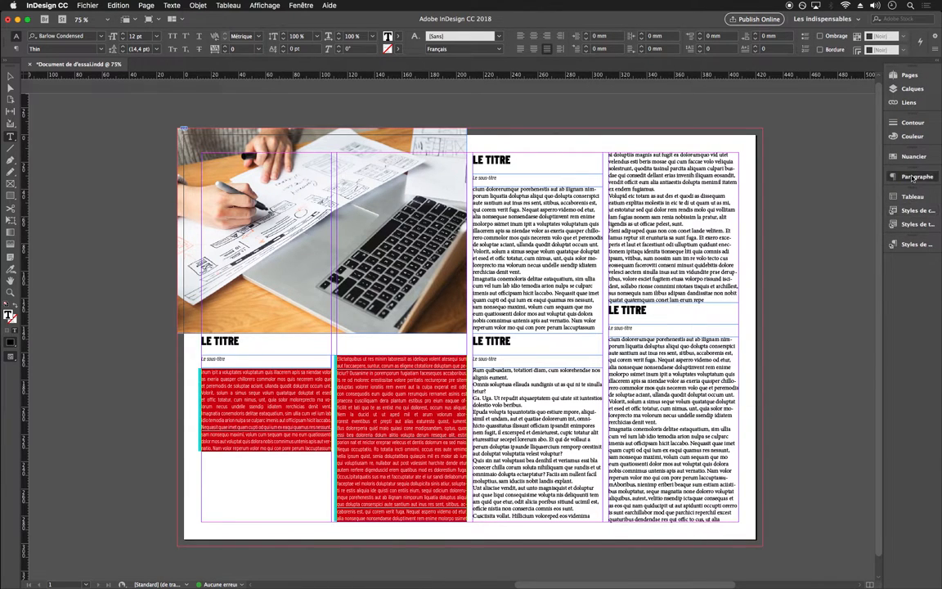
pyautogui.click(914, 176)
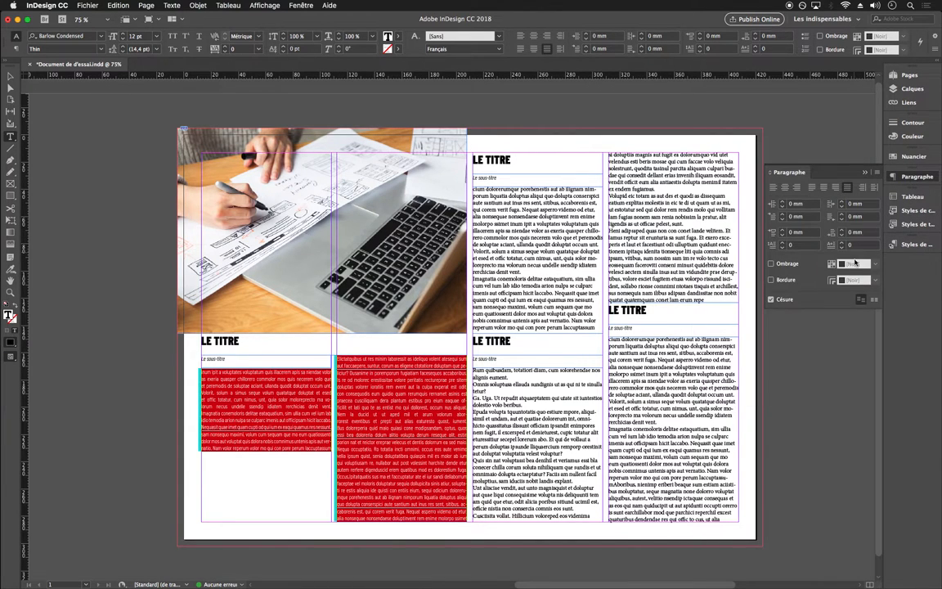
pyautogui.click(771, 299)
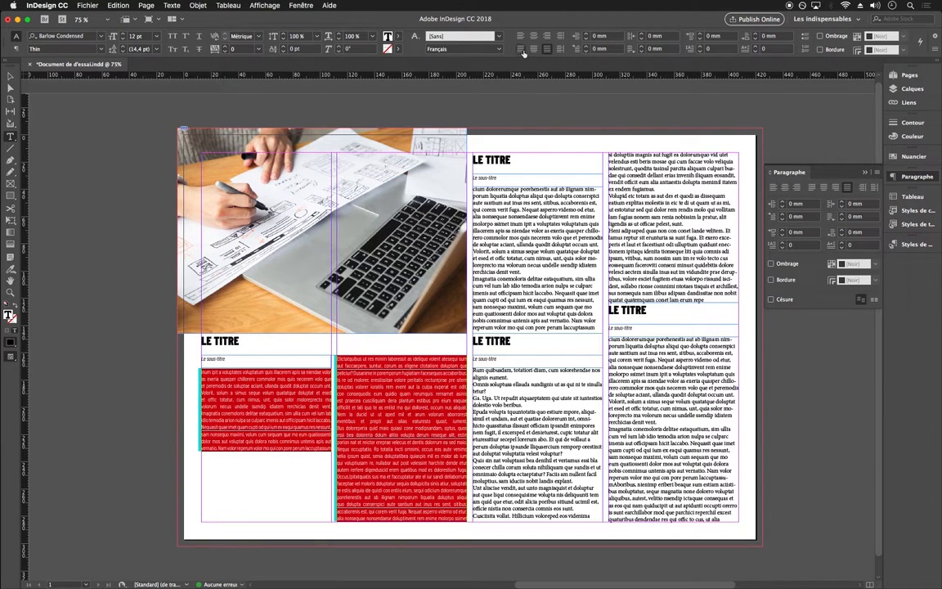
# Justify the selected body text with the last line aligned left and set its tracking to 30
pyautogui.press('super+shift+j')
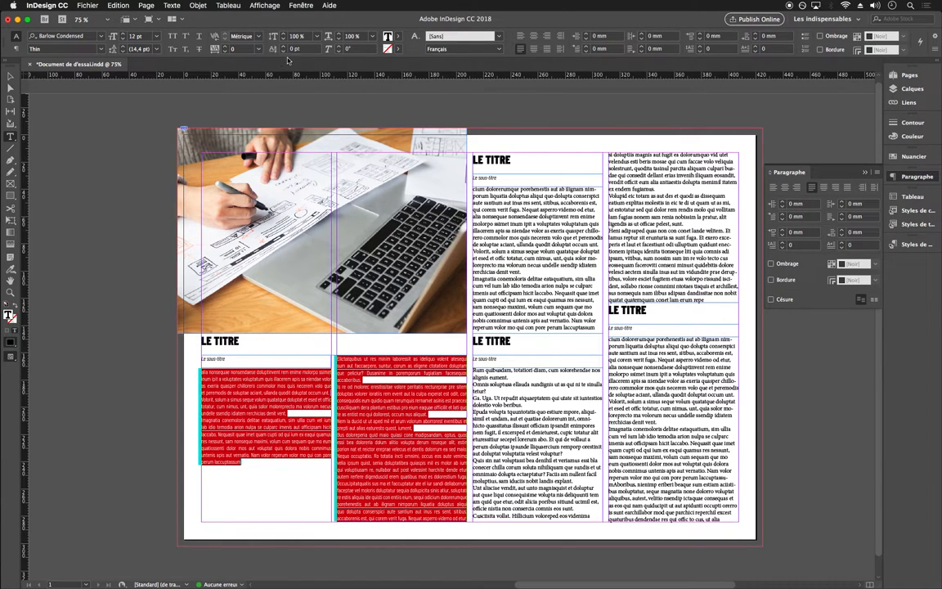
pyautogui.click(225, 46)
pyautogui.click(224, 46)
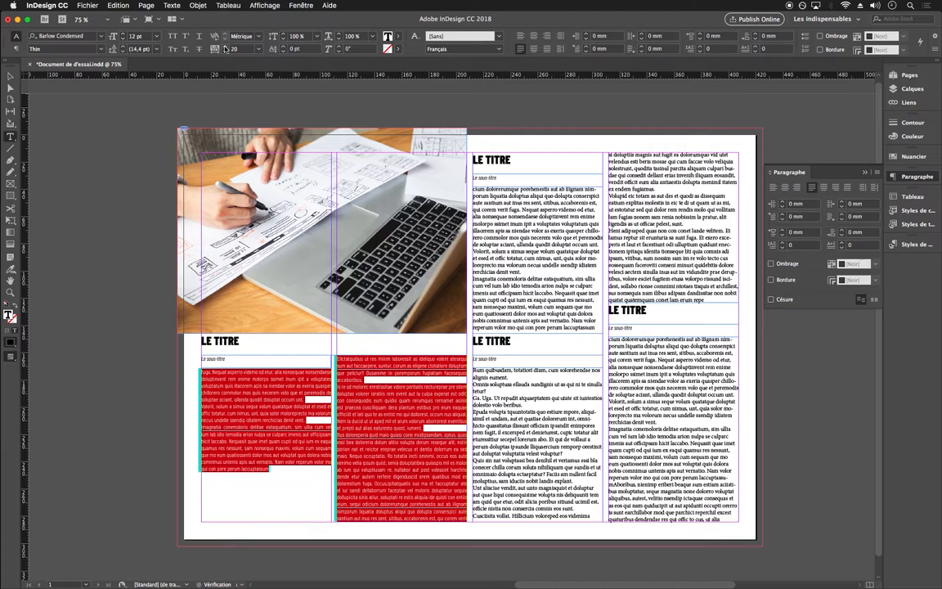
pyautogui.click(225, 47)
pyautogui.click(225, 46)
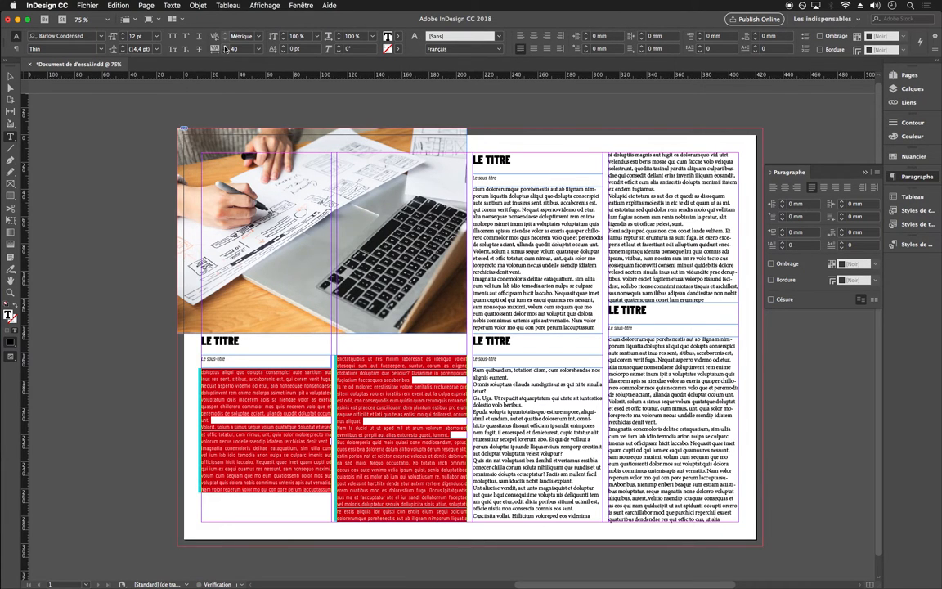
pyautogui.click(225, 51)
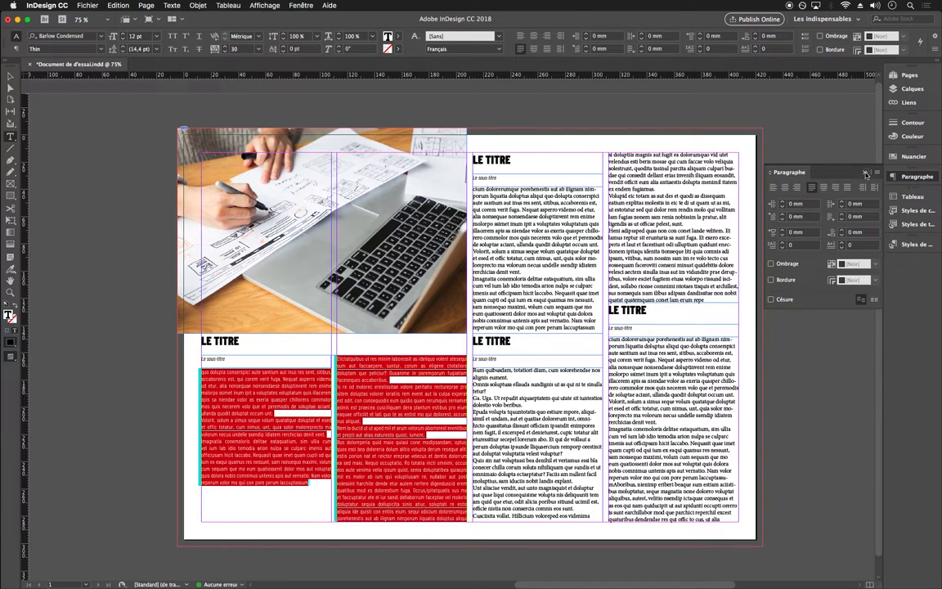
# Create a paragraph style from the formatted body text, apply it to that text and name it "Mes paragraphes"
pyautogui.click(916, 243)
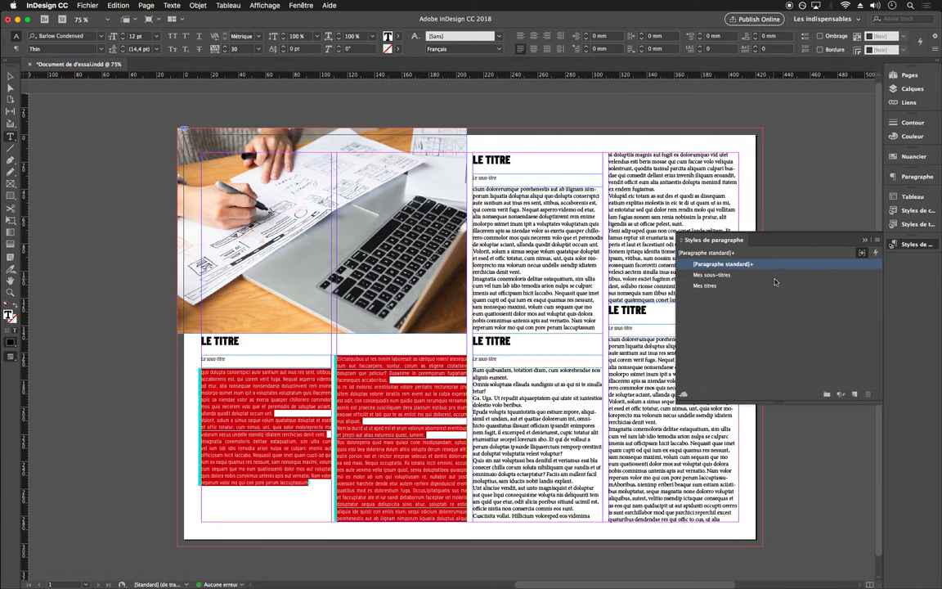
pyautogui.click(856, 394)
pyautogui.click(719, 275)
pyautogui.click(737, 276)
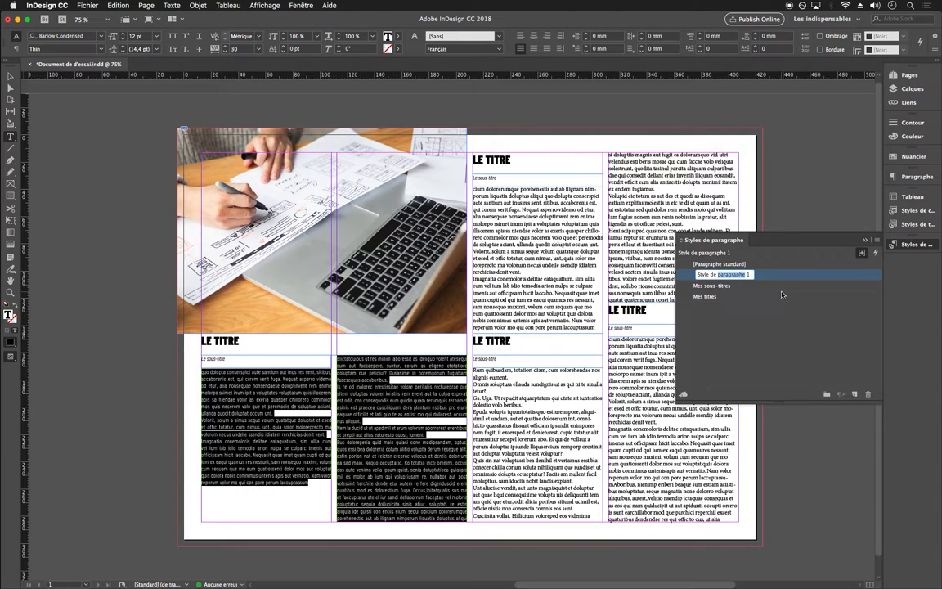
pyautogui.press('Right')
pyautogui.press('Delete')
pyautogui.press('Delete')
pyautogui.press('BackSpace')
pyautogui.press('BackSpace')
pyautogui.press('BackSpace')
pyautogui.press('BackSpace')
pyautogui.press('BackSpace')
pyautogui.press('BackSpace')
pyautogui.press('BackSpace')
pyautogui.write('Mes')
pyautogui.press('Return')
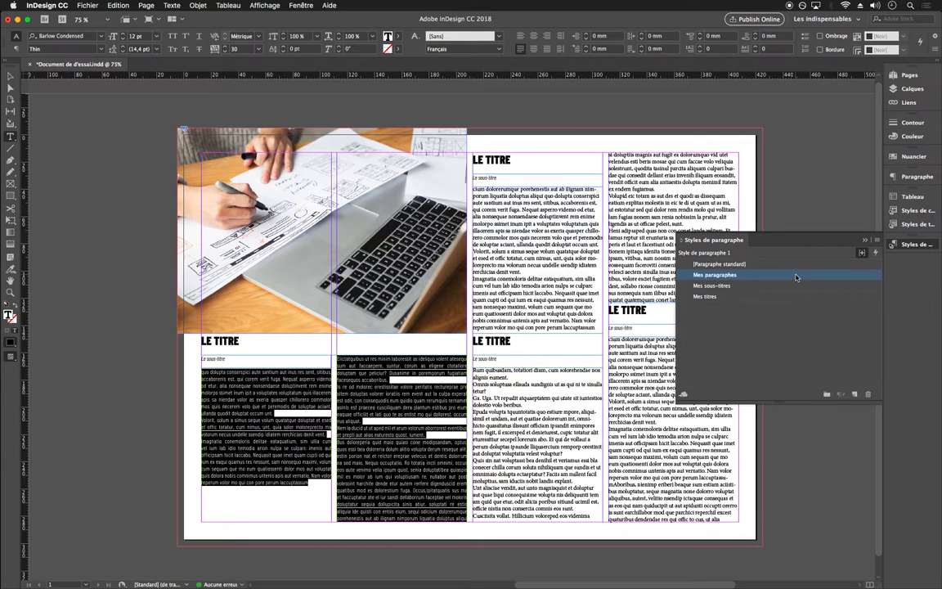
pyautogui.click(780, 217)
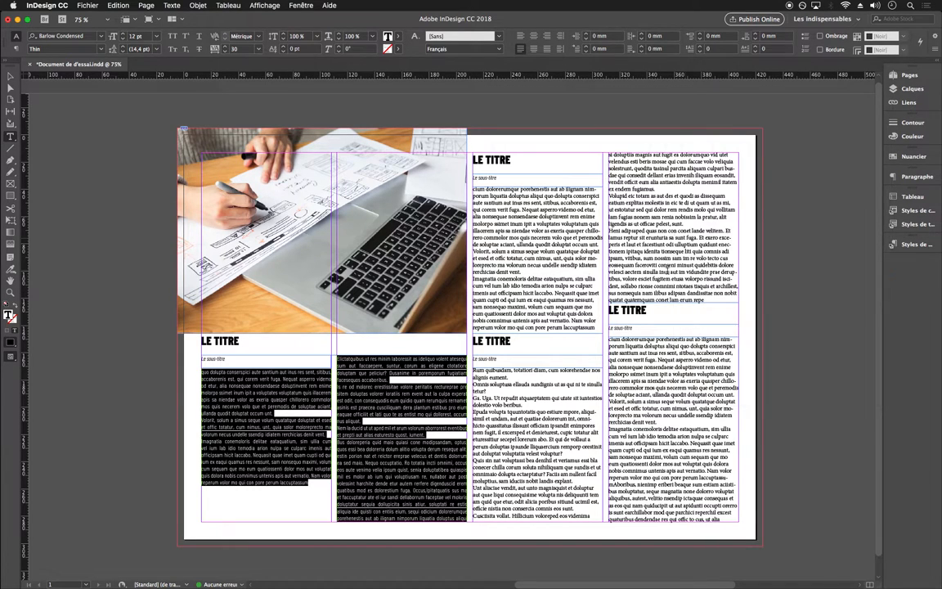
# Apply the "Mes paragraphes" style to all the threaded body text of the article that starts in the lower third column
pyautogui.click(11, 76)
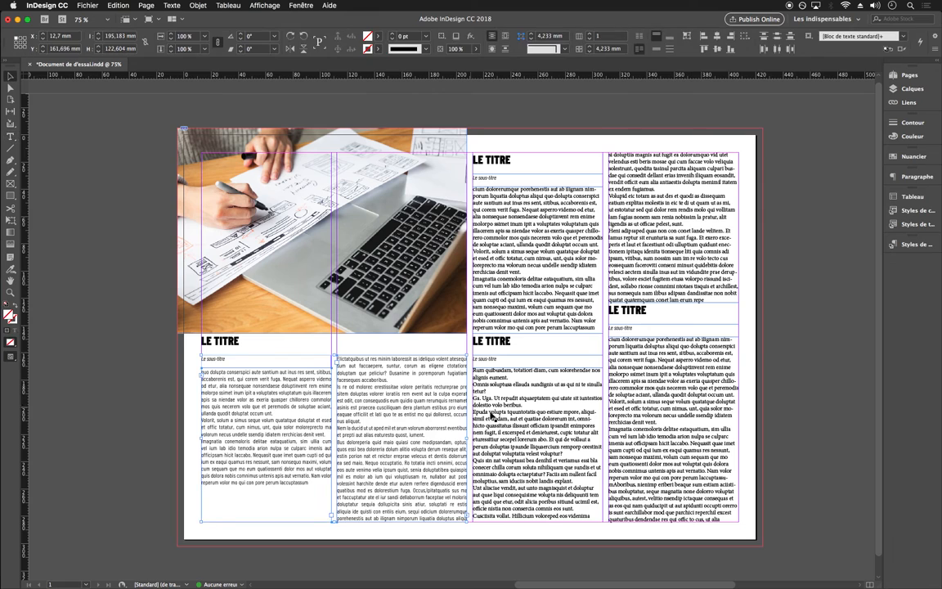
pyautogui.click(530, 415)
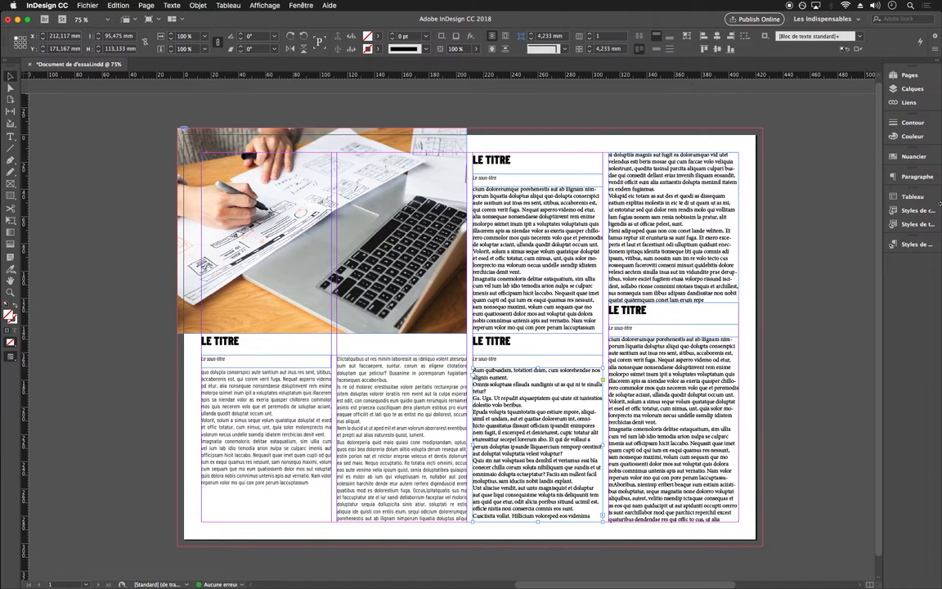
pyautogui.click(911, 243)
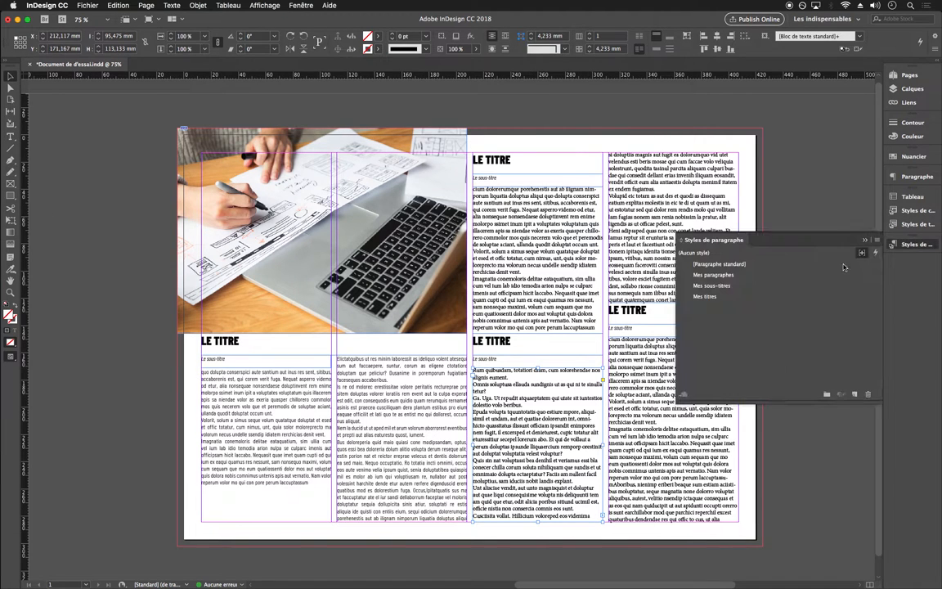
pyautogui.click(723, 277)
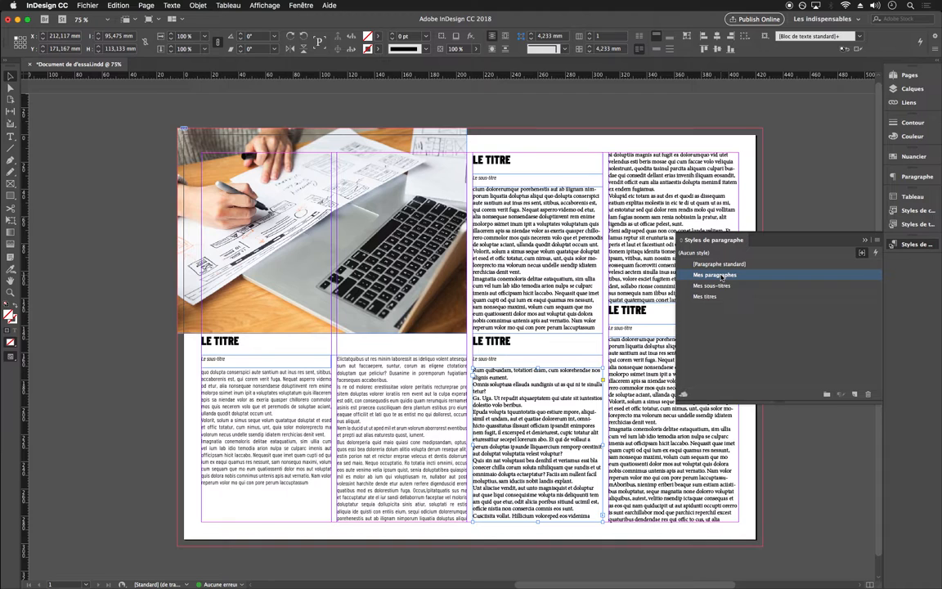
pyautogui.doubleClick(517, 424)
pyautogui.press('super+a')
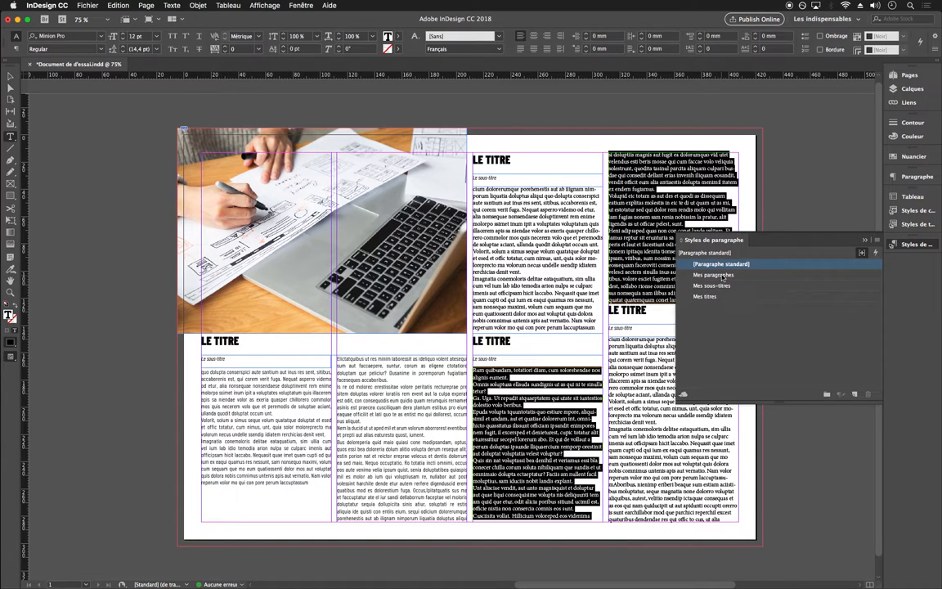
pyautogui.click(723, 275)
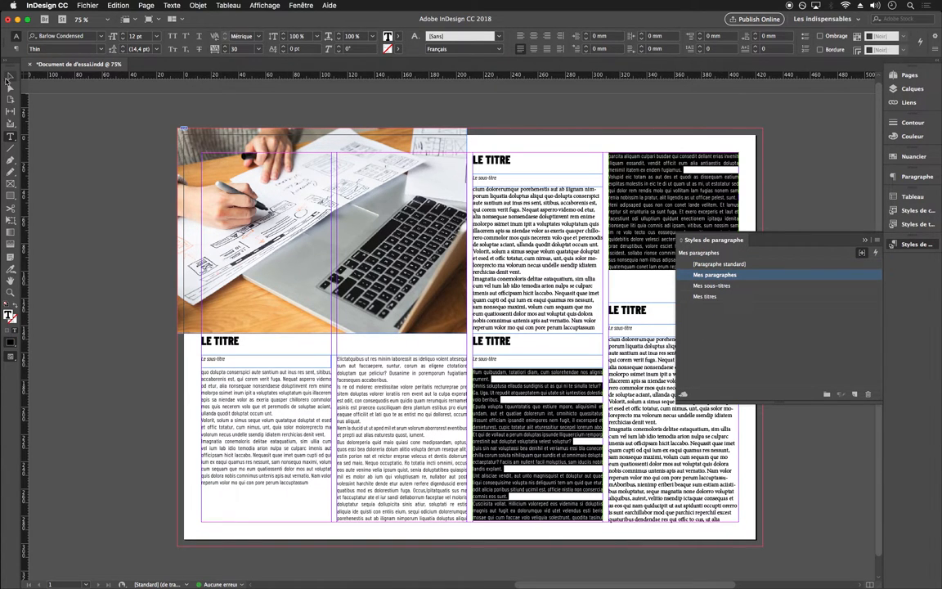
pyautogui.press('Escape')
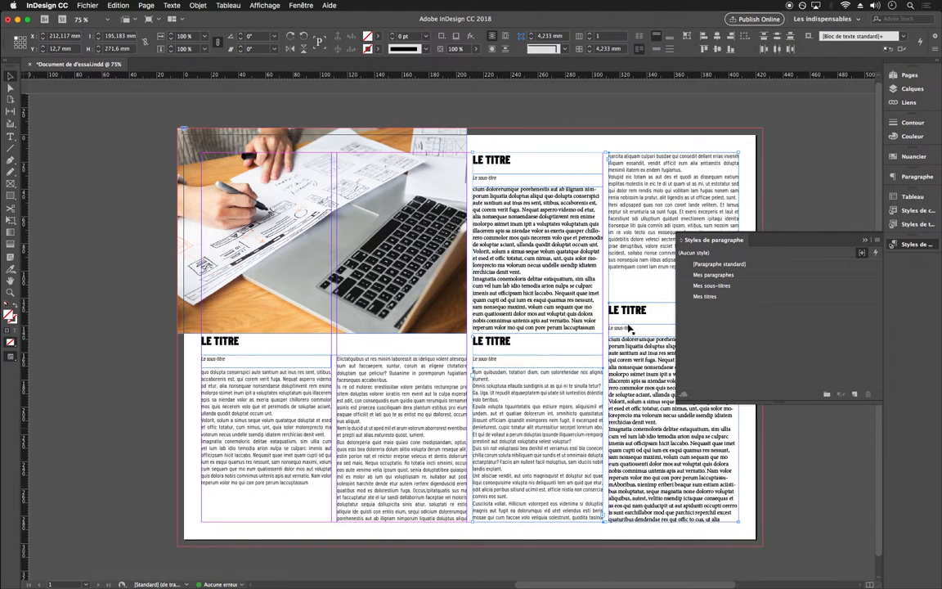
# Apply the "Mes paragraphes" style to the two remaining body text frames, in the upper third and lower fourth columns
pyautogui.click(551, 309)
pyautogui.click(678, 421)
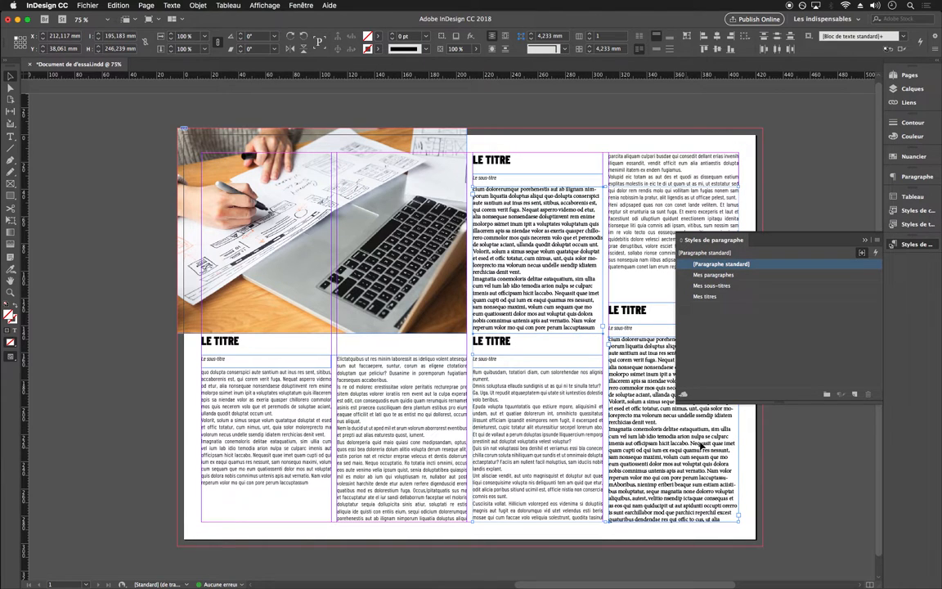
pyautogui.click(716, 275)
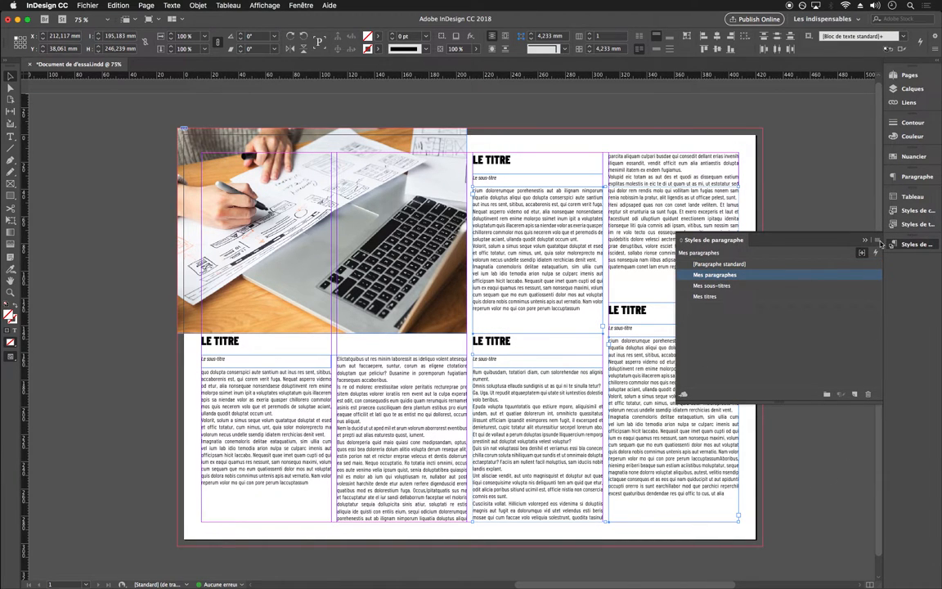
pyautogui.click(864, 241)
pyautogui.press('t')
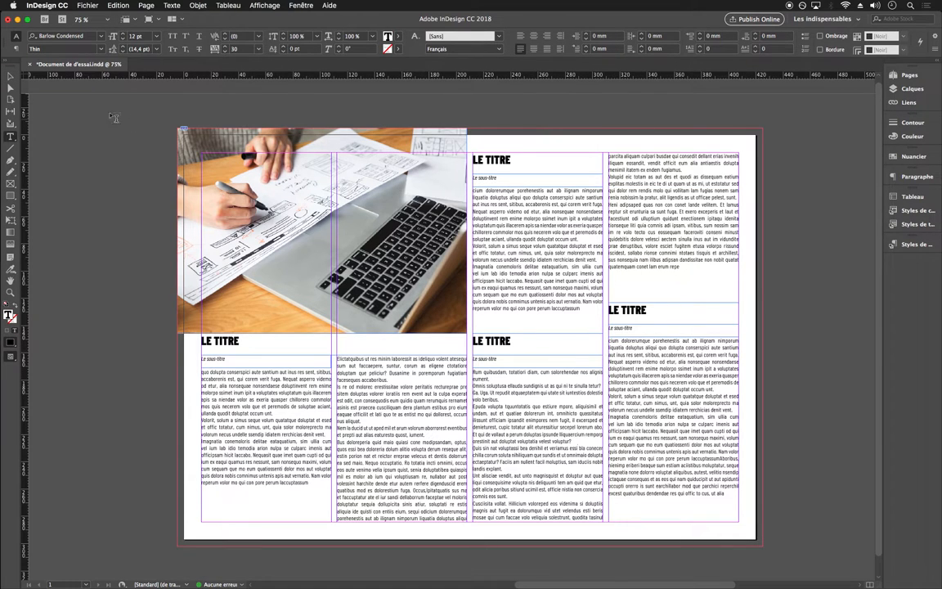
# Set the space after paragraphs to 5 mm for the whole body text of the article below the photo
pyautogui.click(15, 77)
pyautogui.click(561, 267)
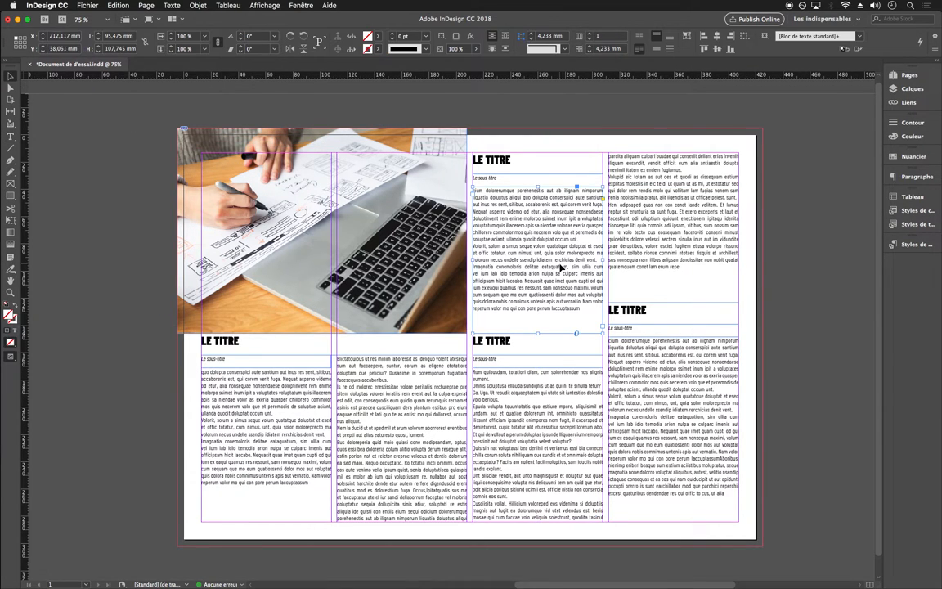
pyautogui.click(301, 448)
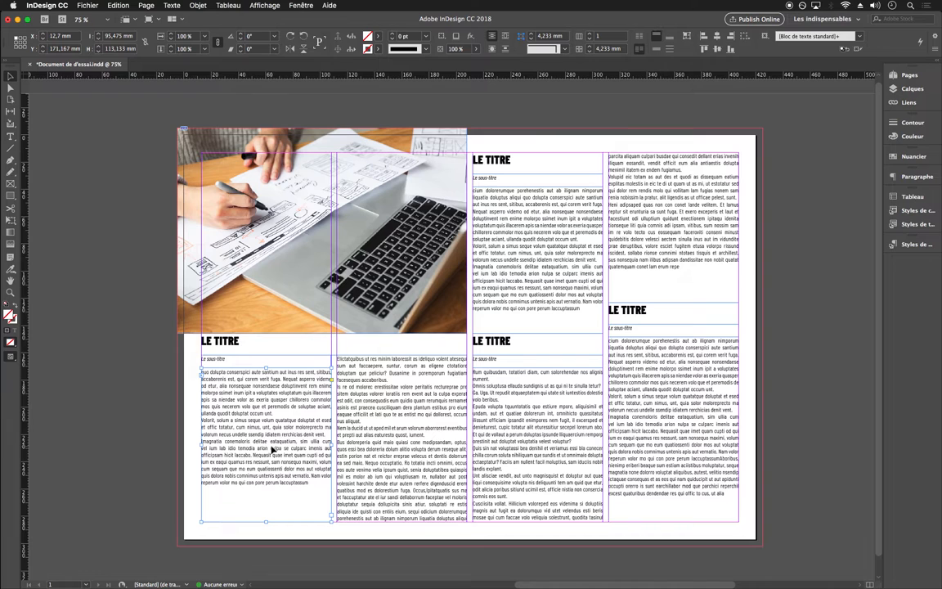
pyautogui.doubleClick(284, 413)
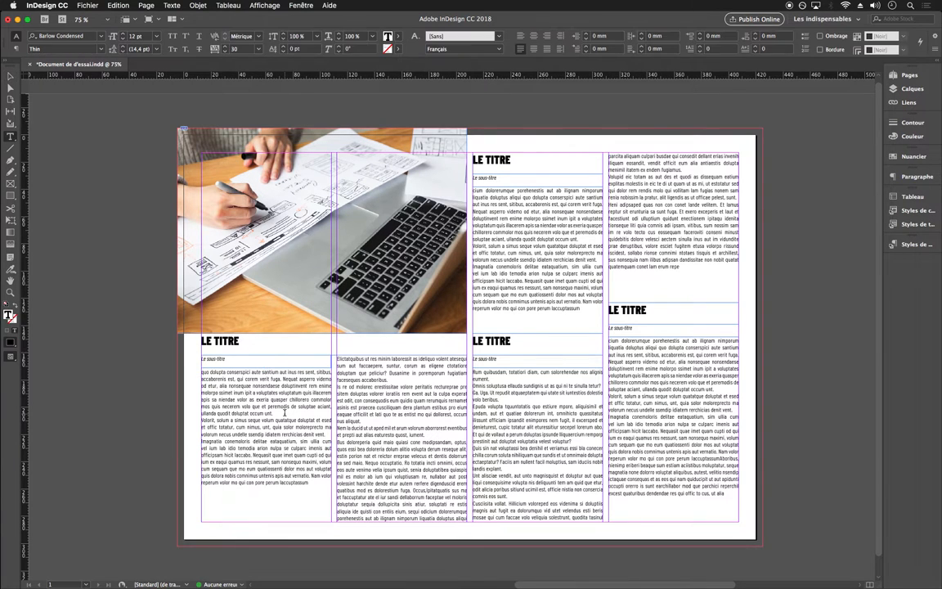
pyautogui.press('super+a')
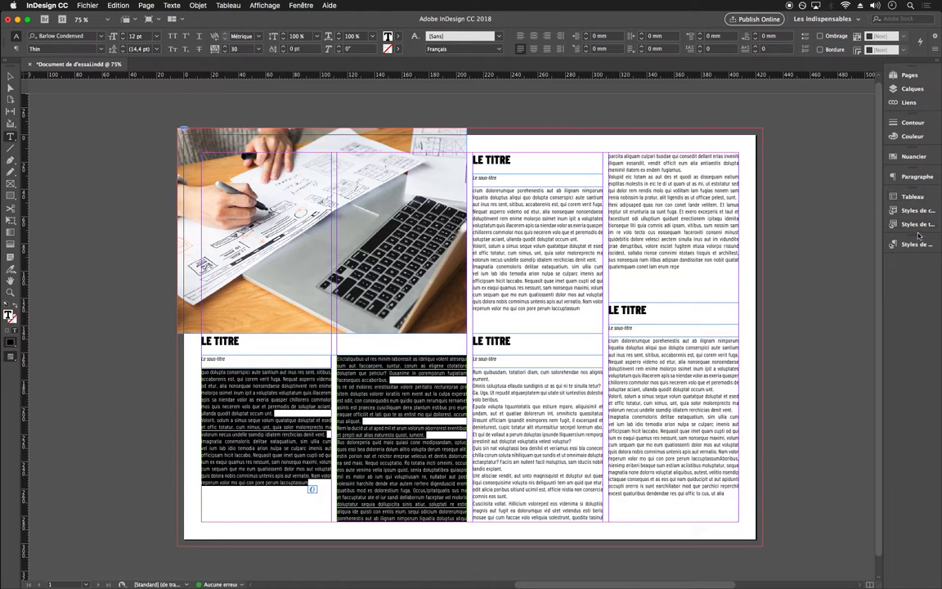
pyautogui.click(895, 178)
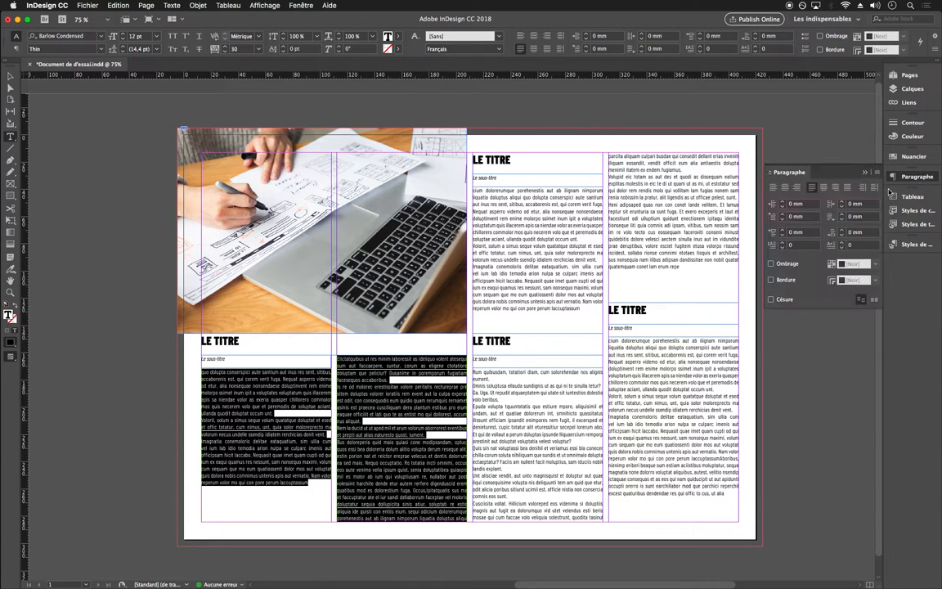
pyautogui.click(842, 231)
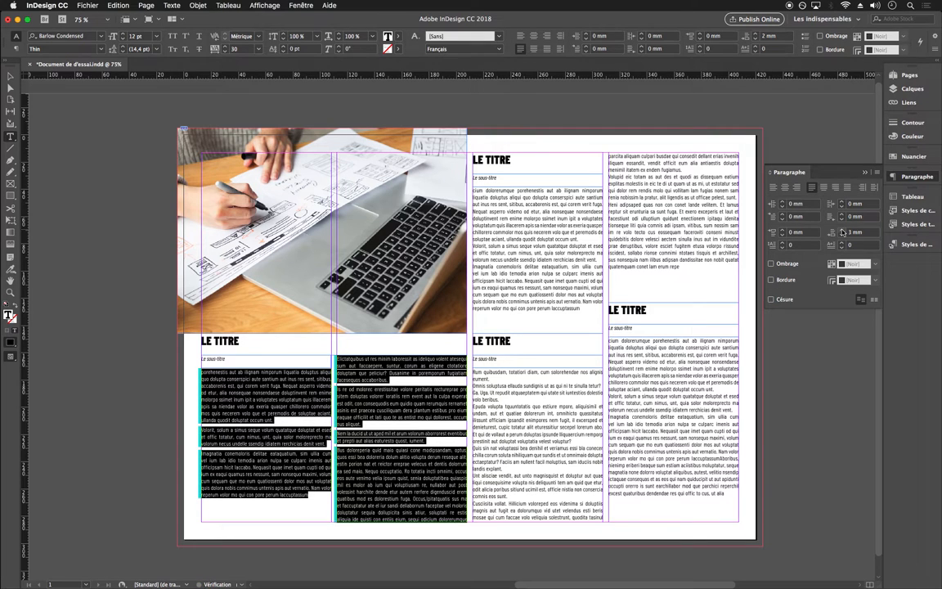
pyautogui.click(842, 231)
pyautogui.click(842, 232)
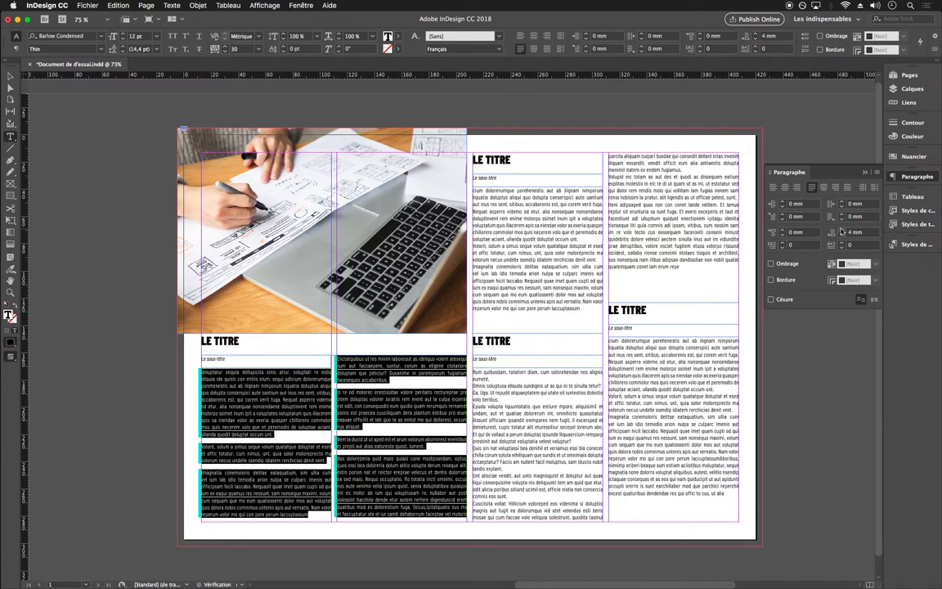
pyautogui.click(842, 231)
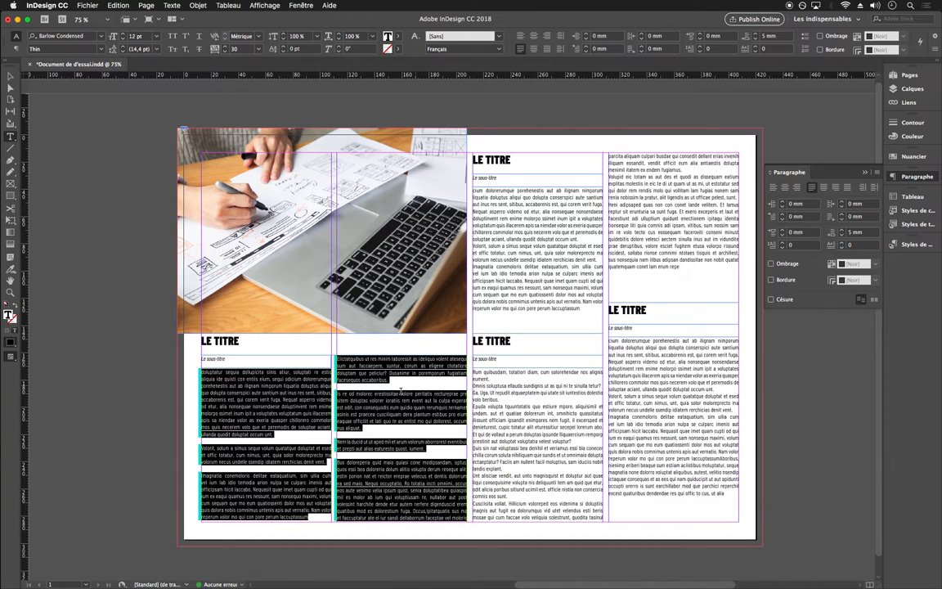
# Redefine the "Mes paragraphes" style from the selected body text with its new paragraph spacing
pyautogui.click(914, 243)
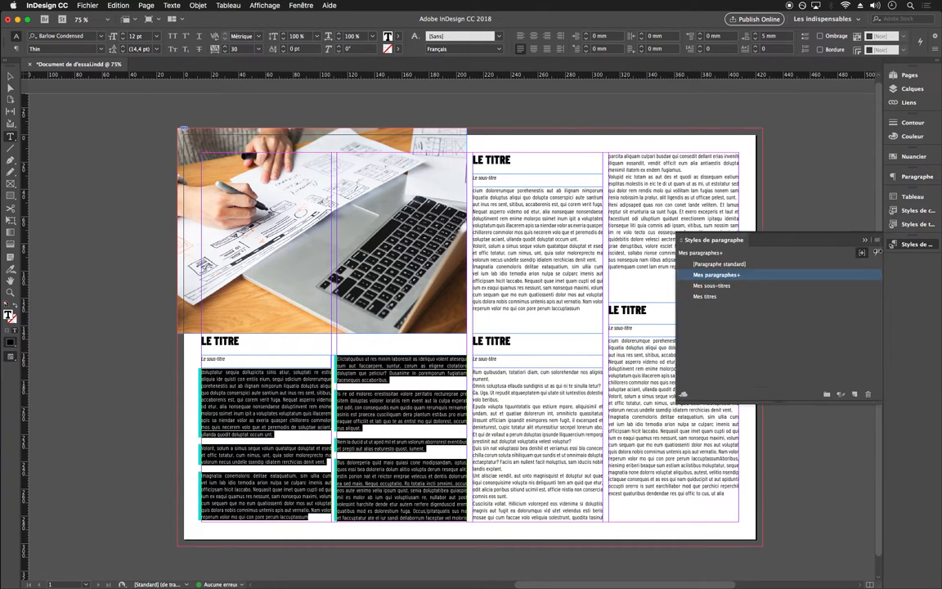
pyautogui.rightClick(747, 276)
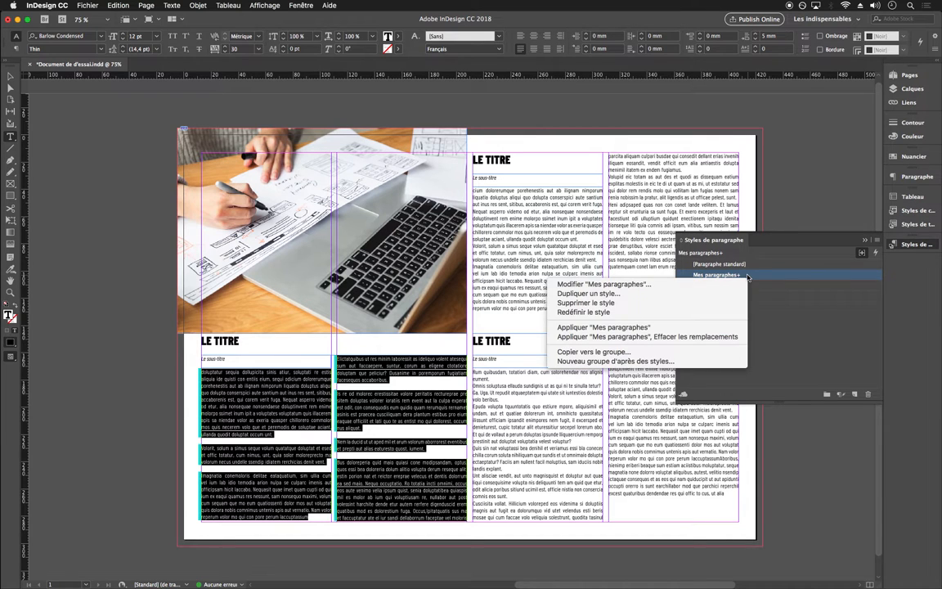
pyautogui.click(609, 313)
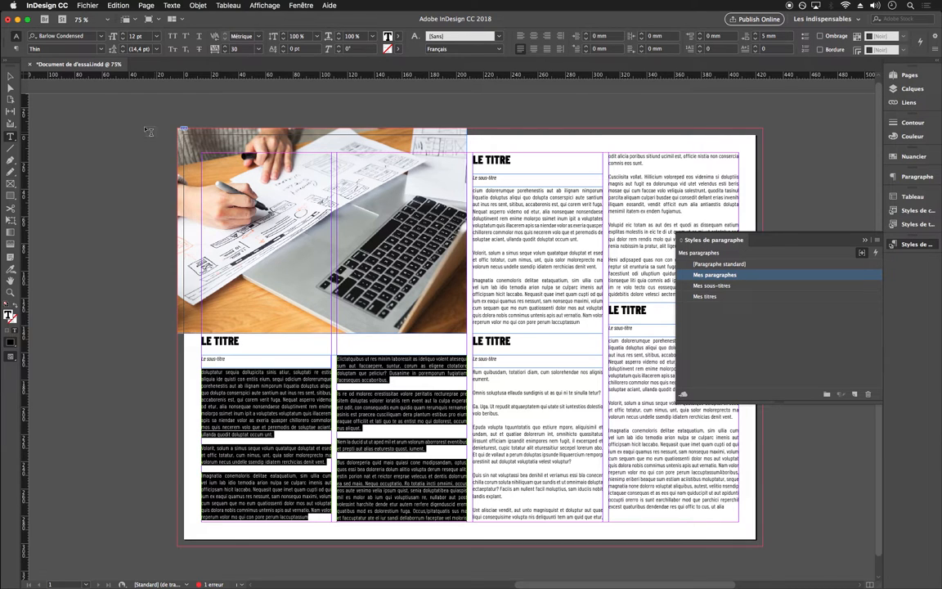
pyautogui.press('Escape')
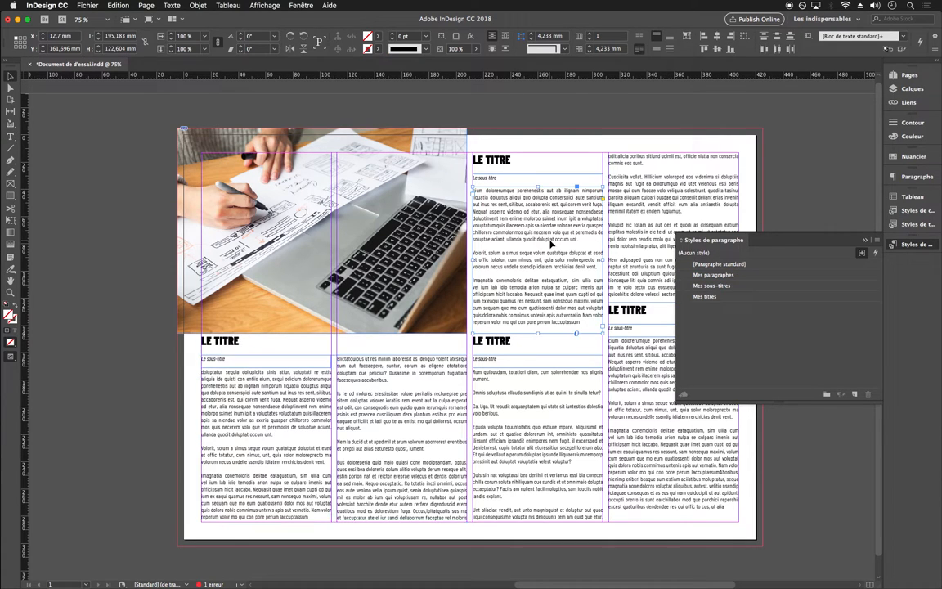
# Split the first-column body text frame below the photo into 2 columns through its text frame options
pyautogui.click(551, 242)
pyautogui.click(272, 434)
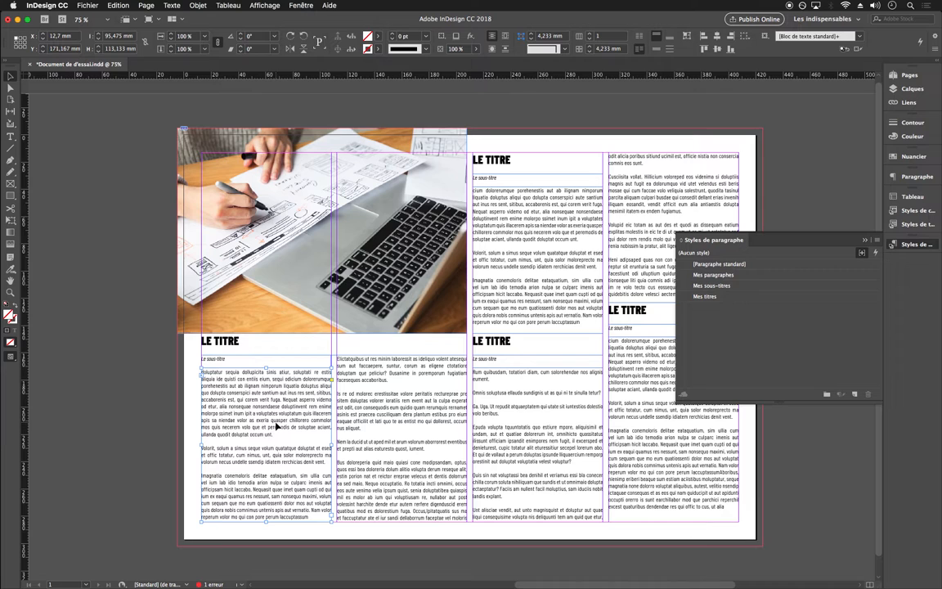
pyautogui.rightClick(275, 423)
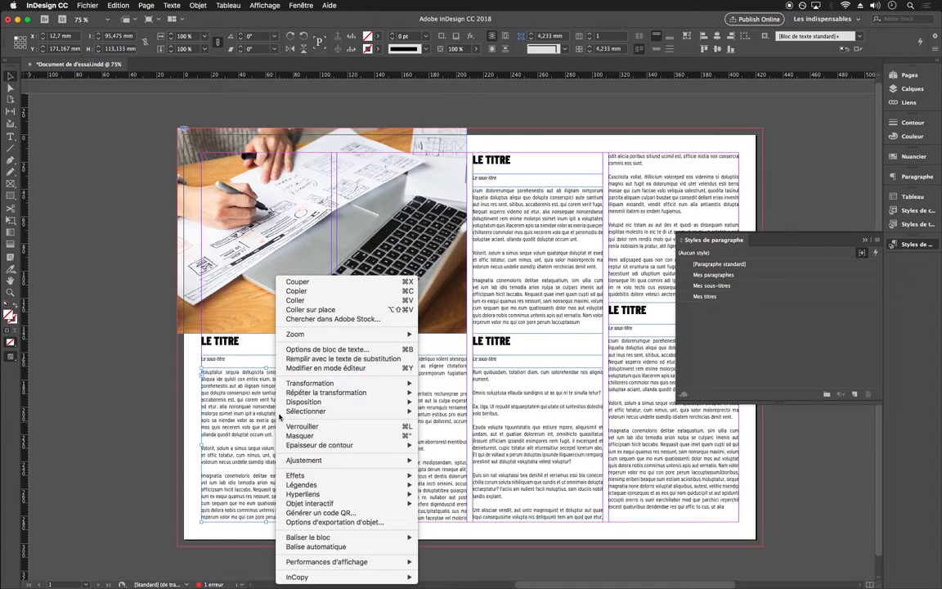
pyautogui.click(343, 350)
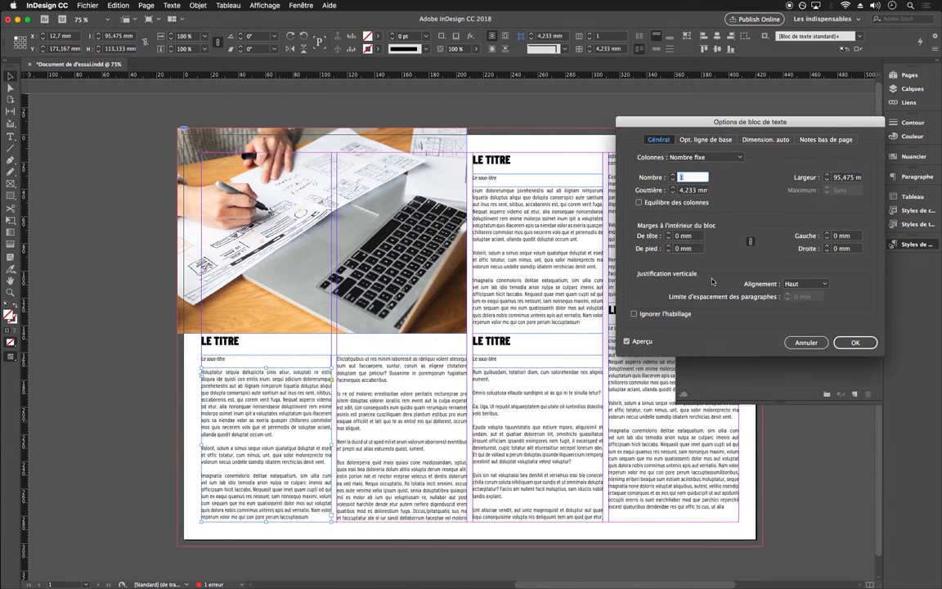
pyautogui.click(672, 175)
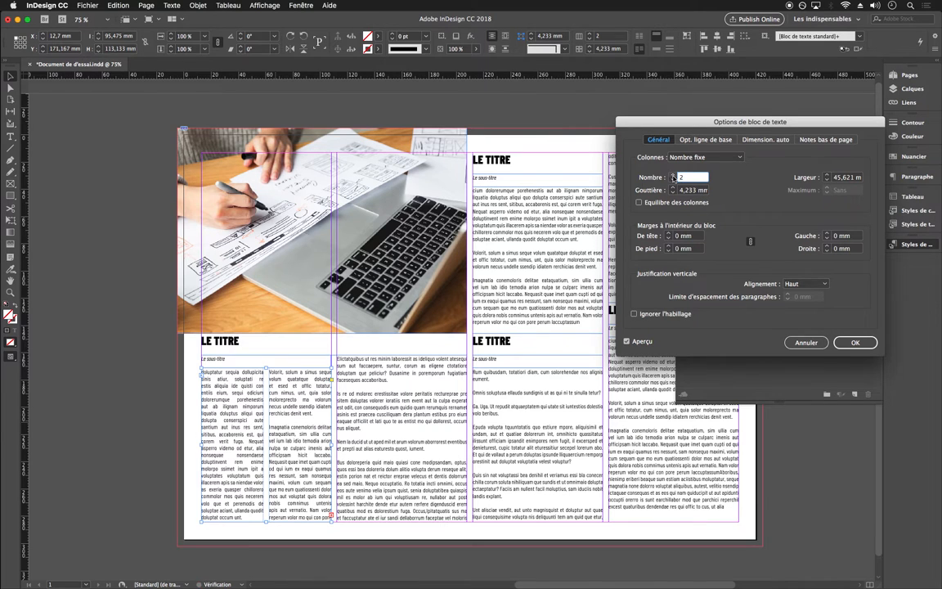
pyautogui.click(869, 344)
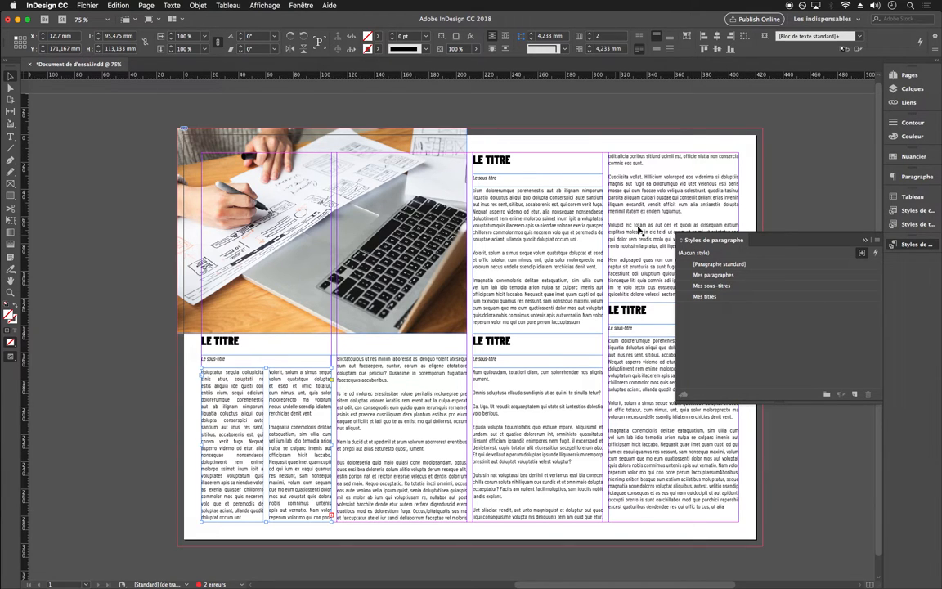
pyautogui.click(868, 242)
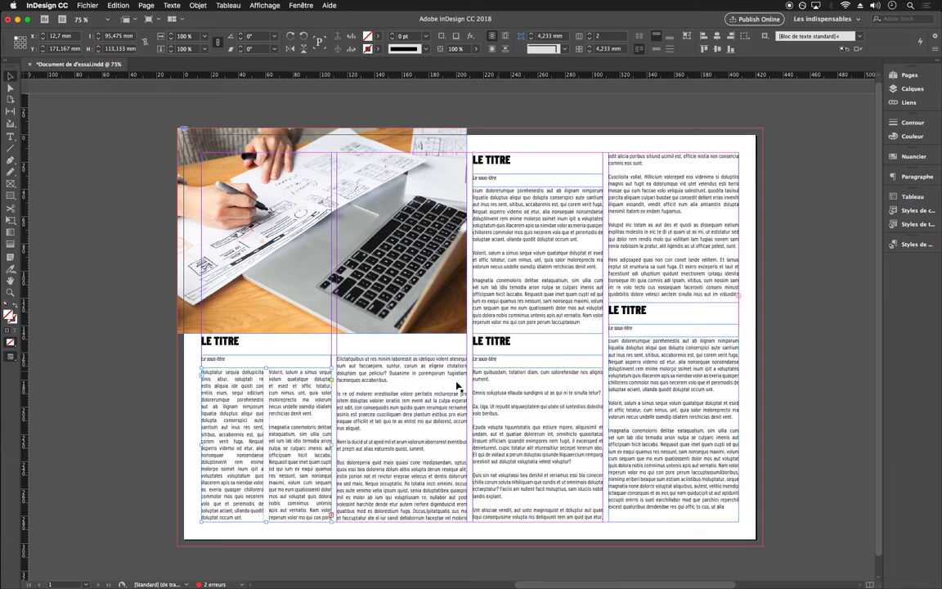
pyautogui.click(287, 351)
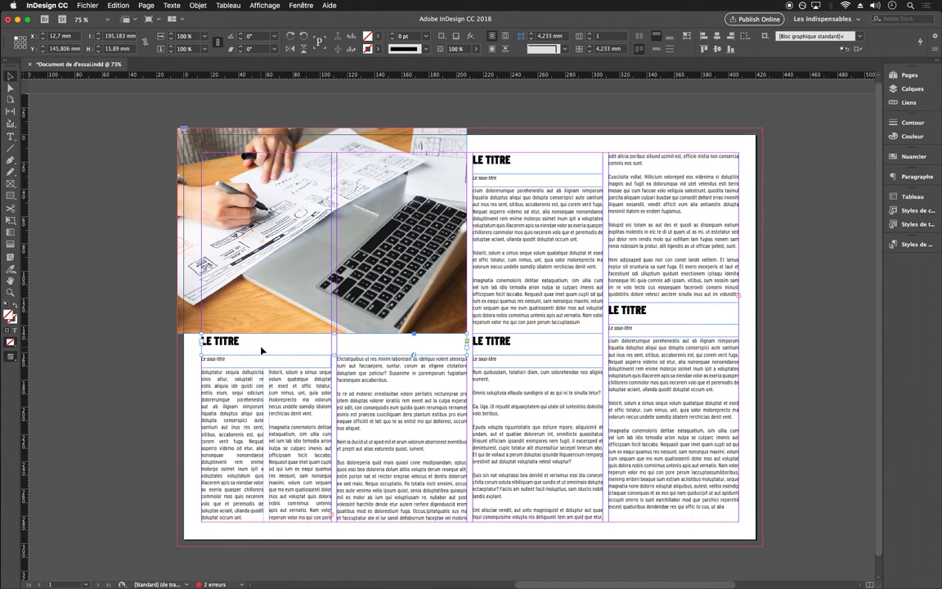
pyautogui.click(246, 384)
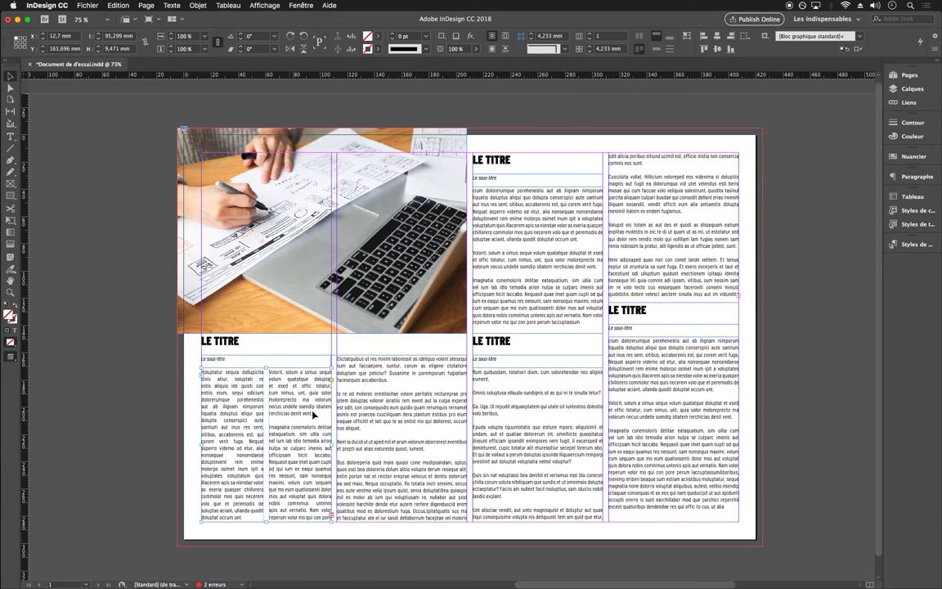
pyautogui.click(536, 315)
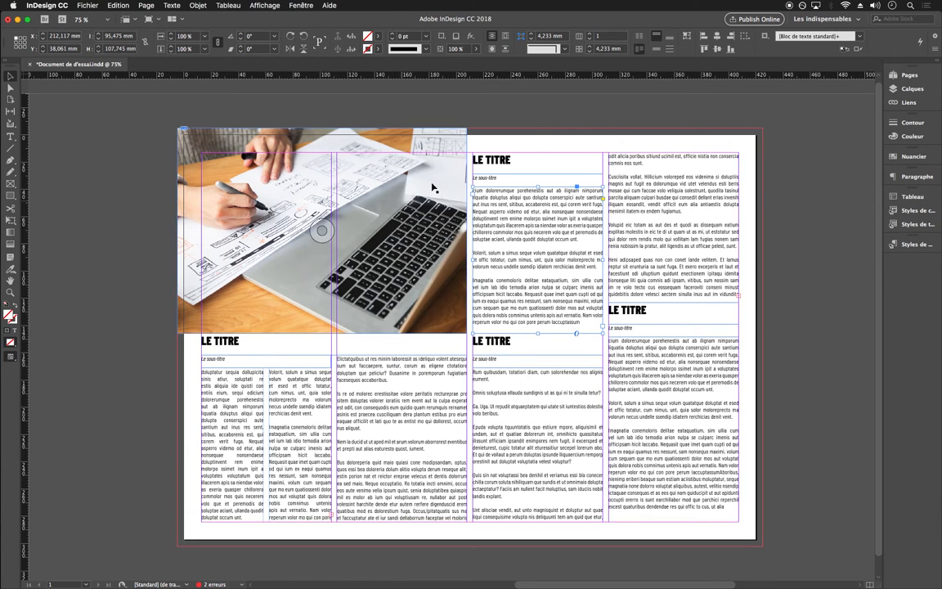